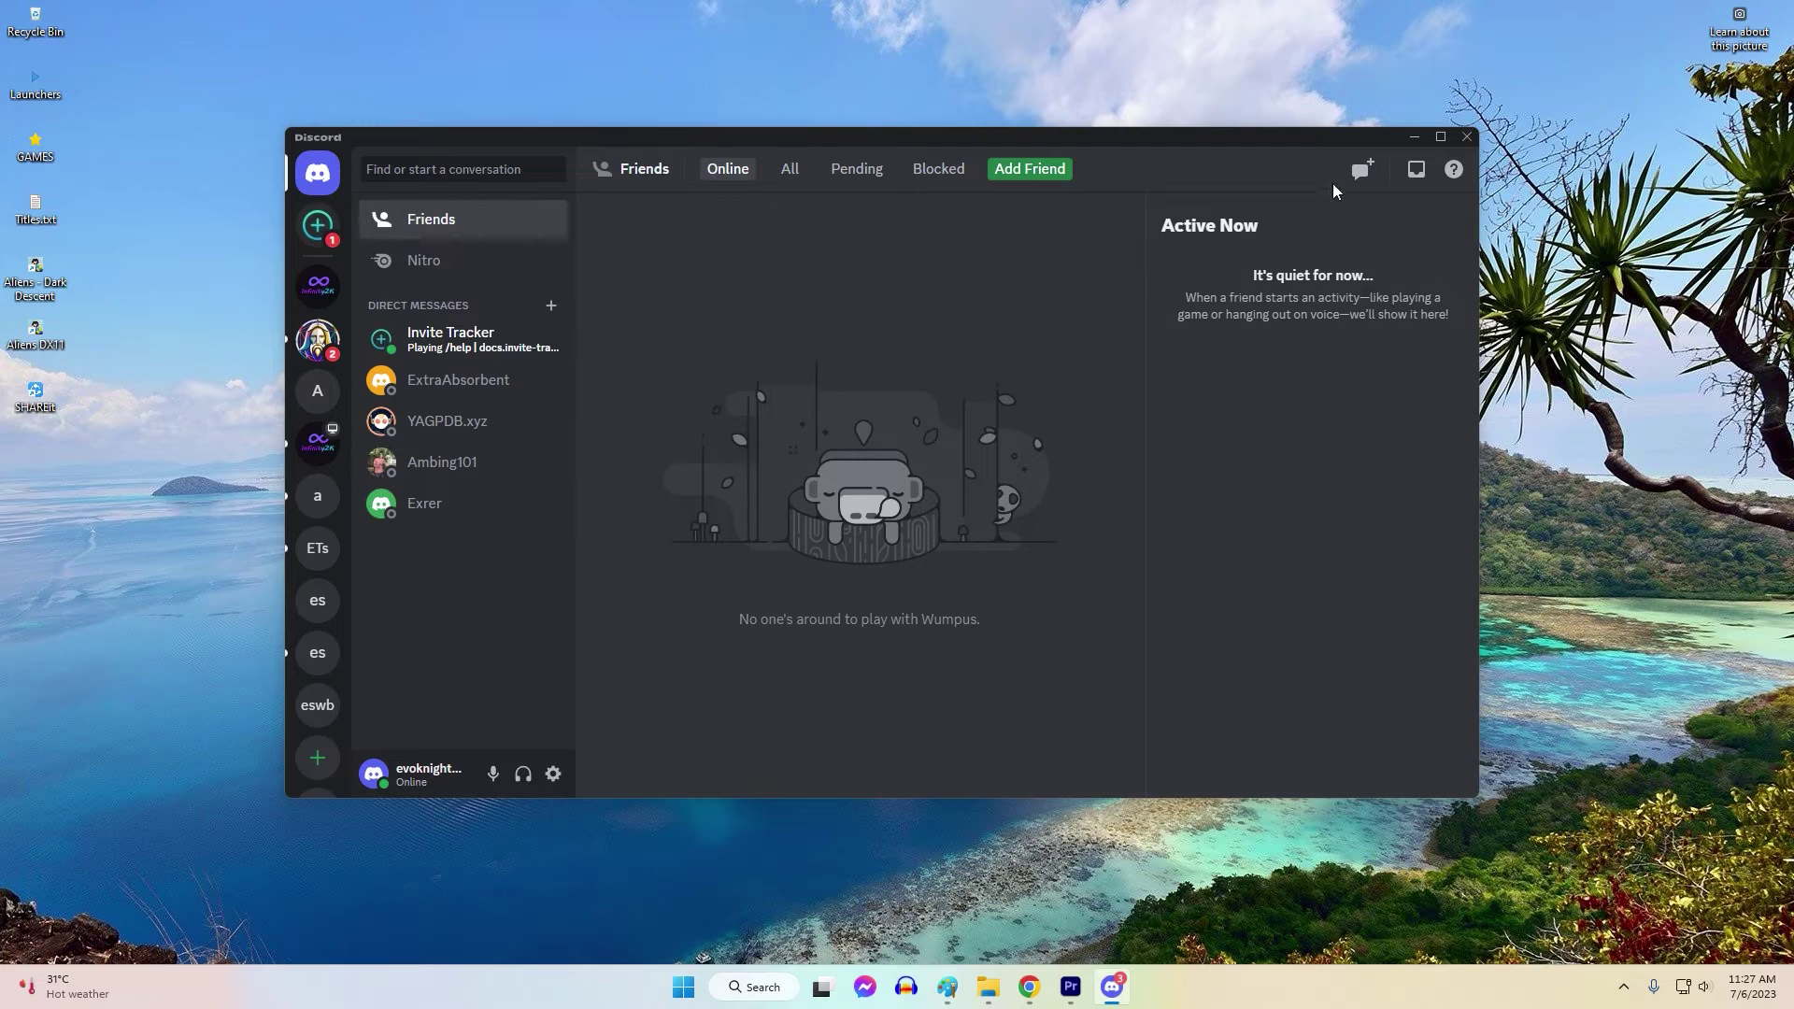
Close the Discord window and quit Discord completely through its background system tray entry.
left_click(1466, 138)
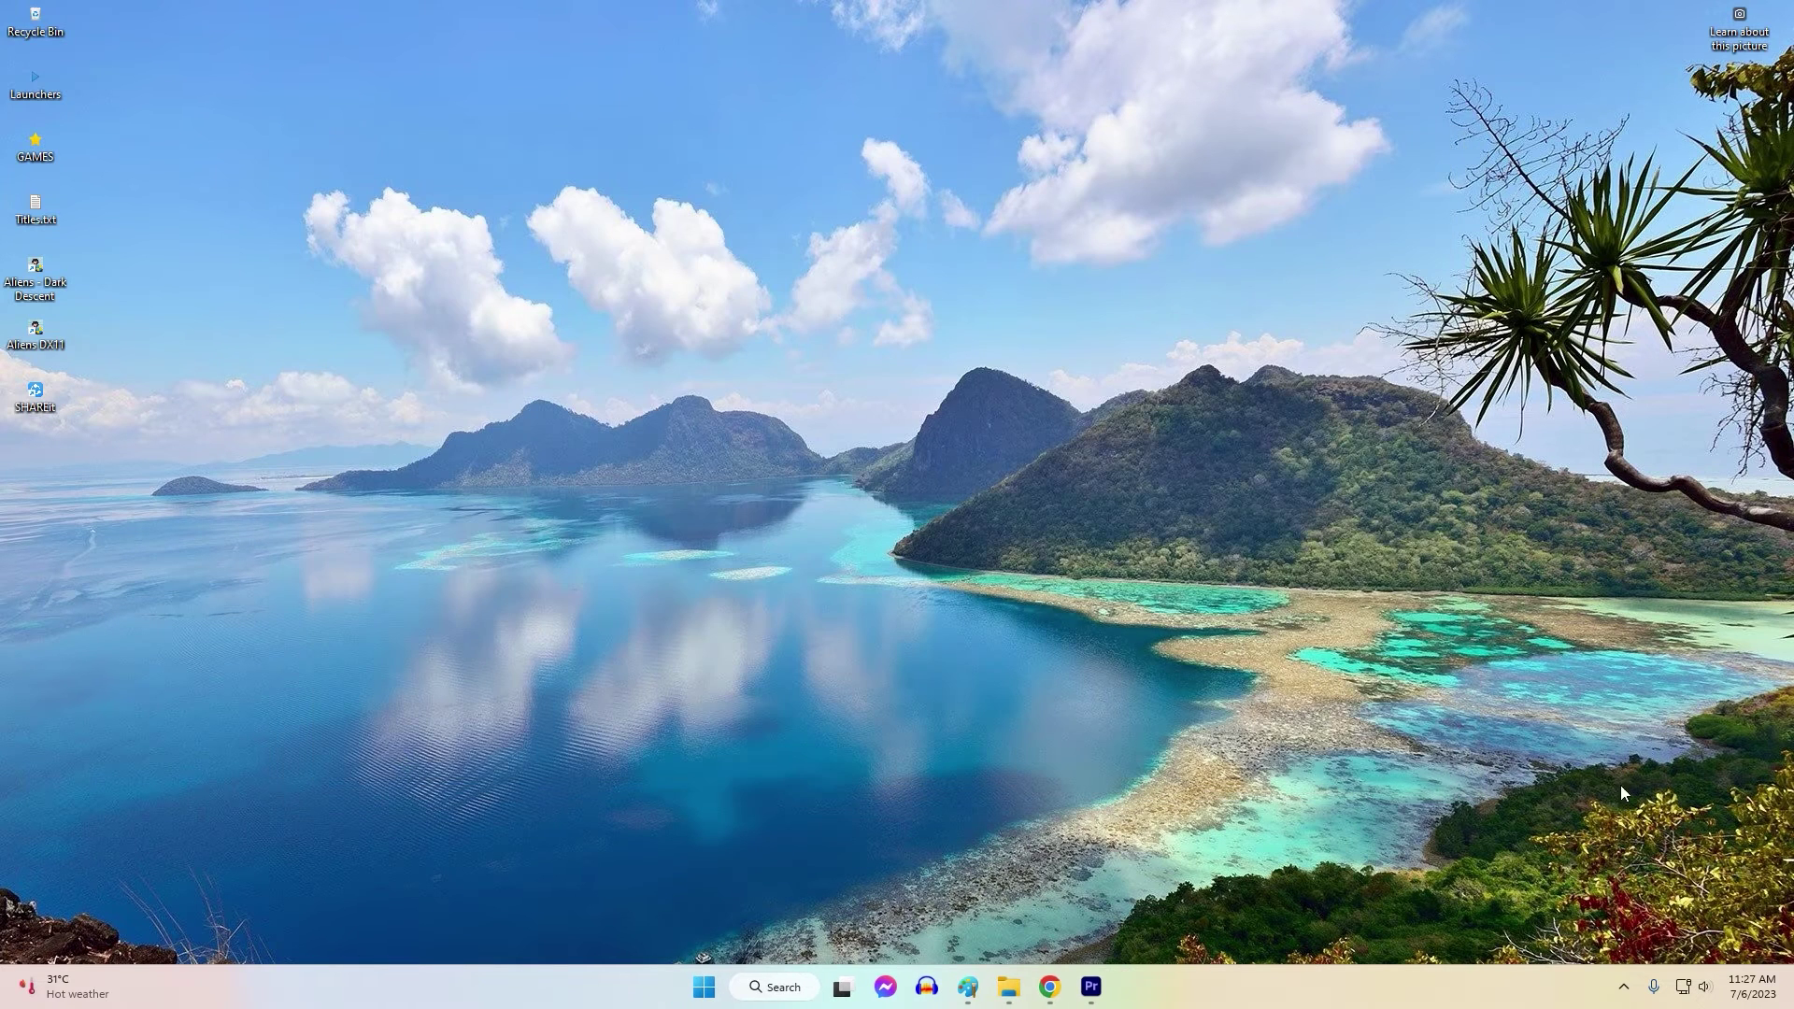
left_click(1624, 987)
right_click(1623, 892)
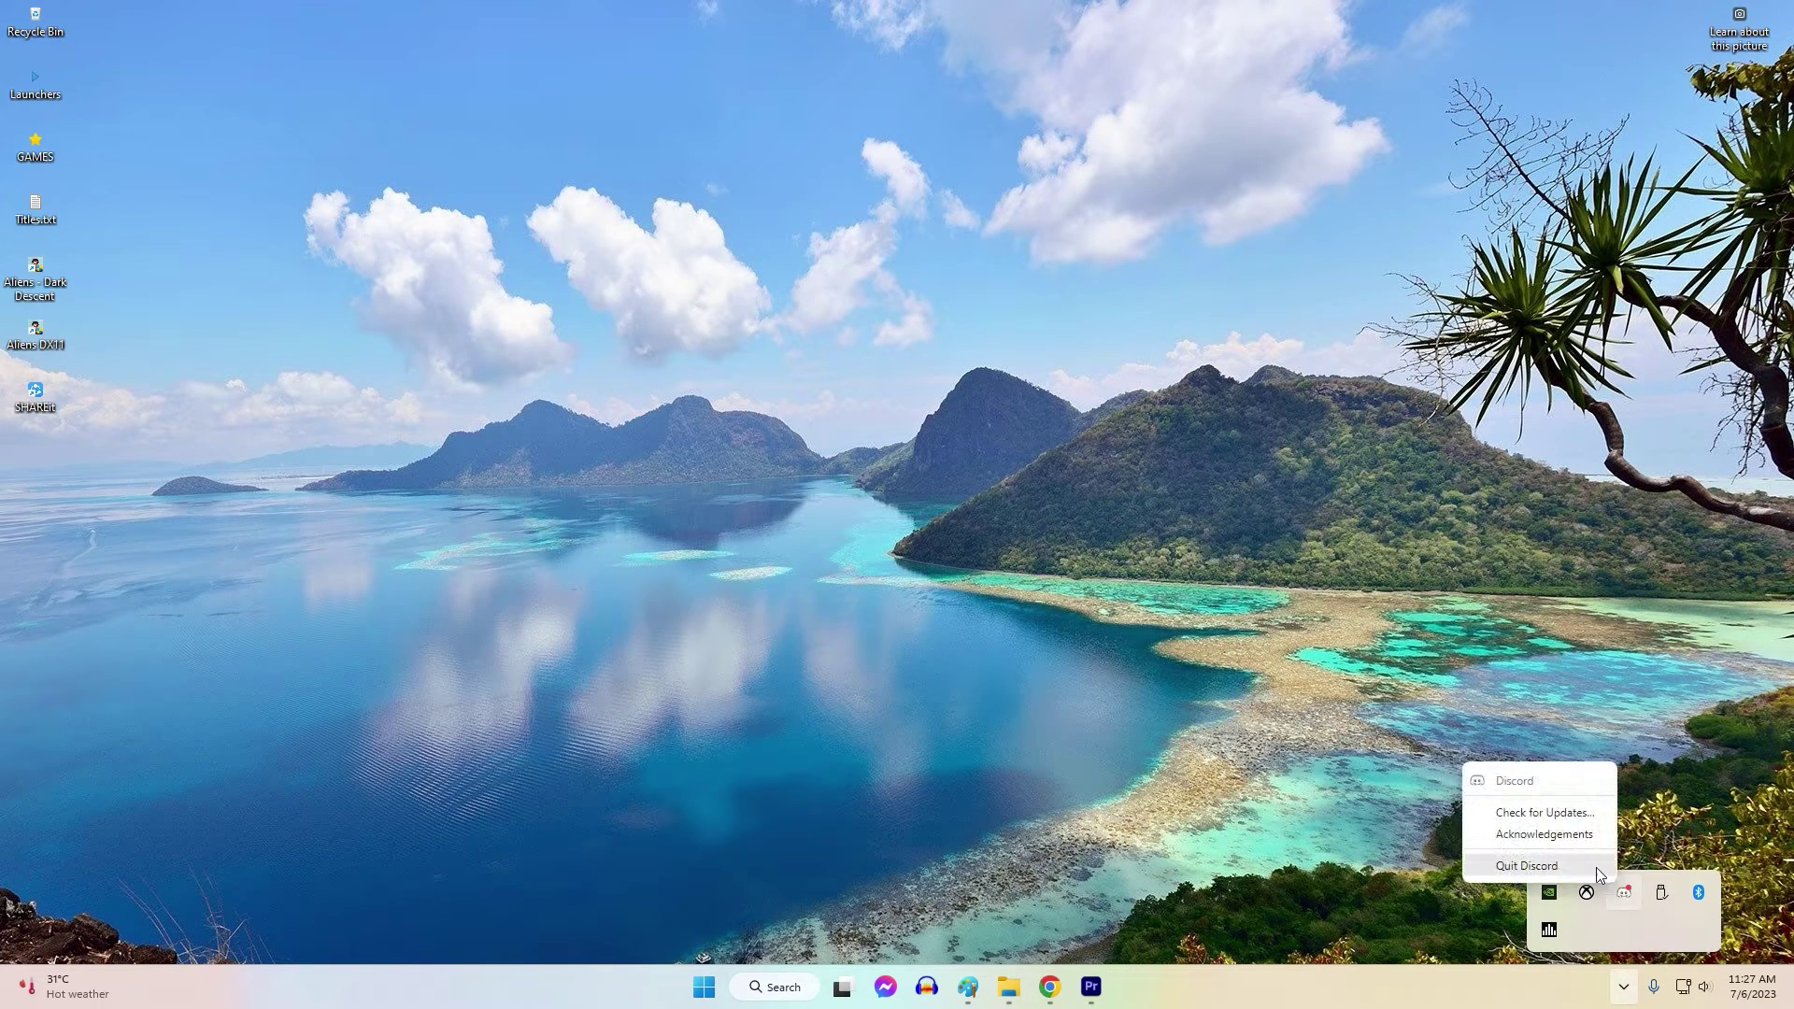
left_click(1527, 865)
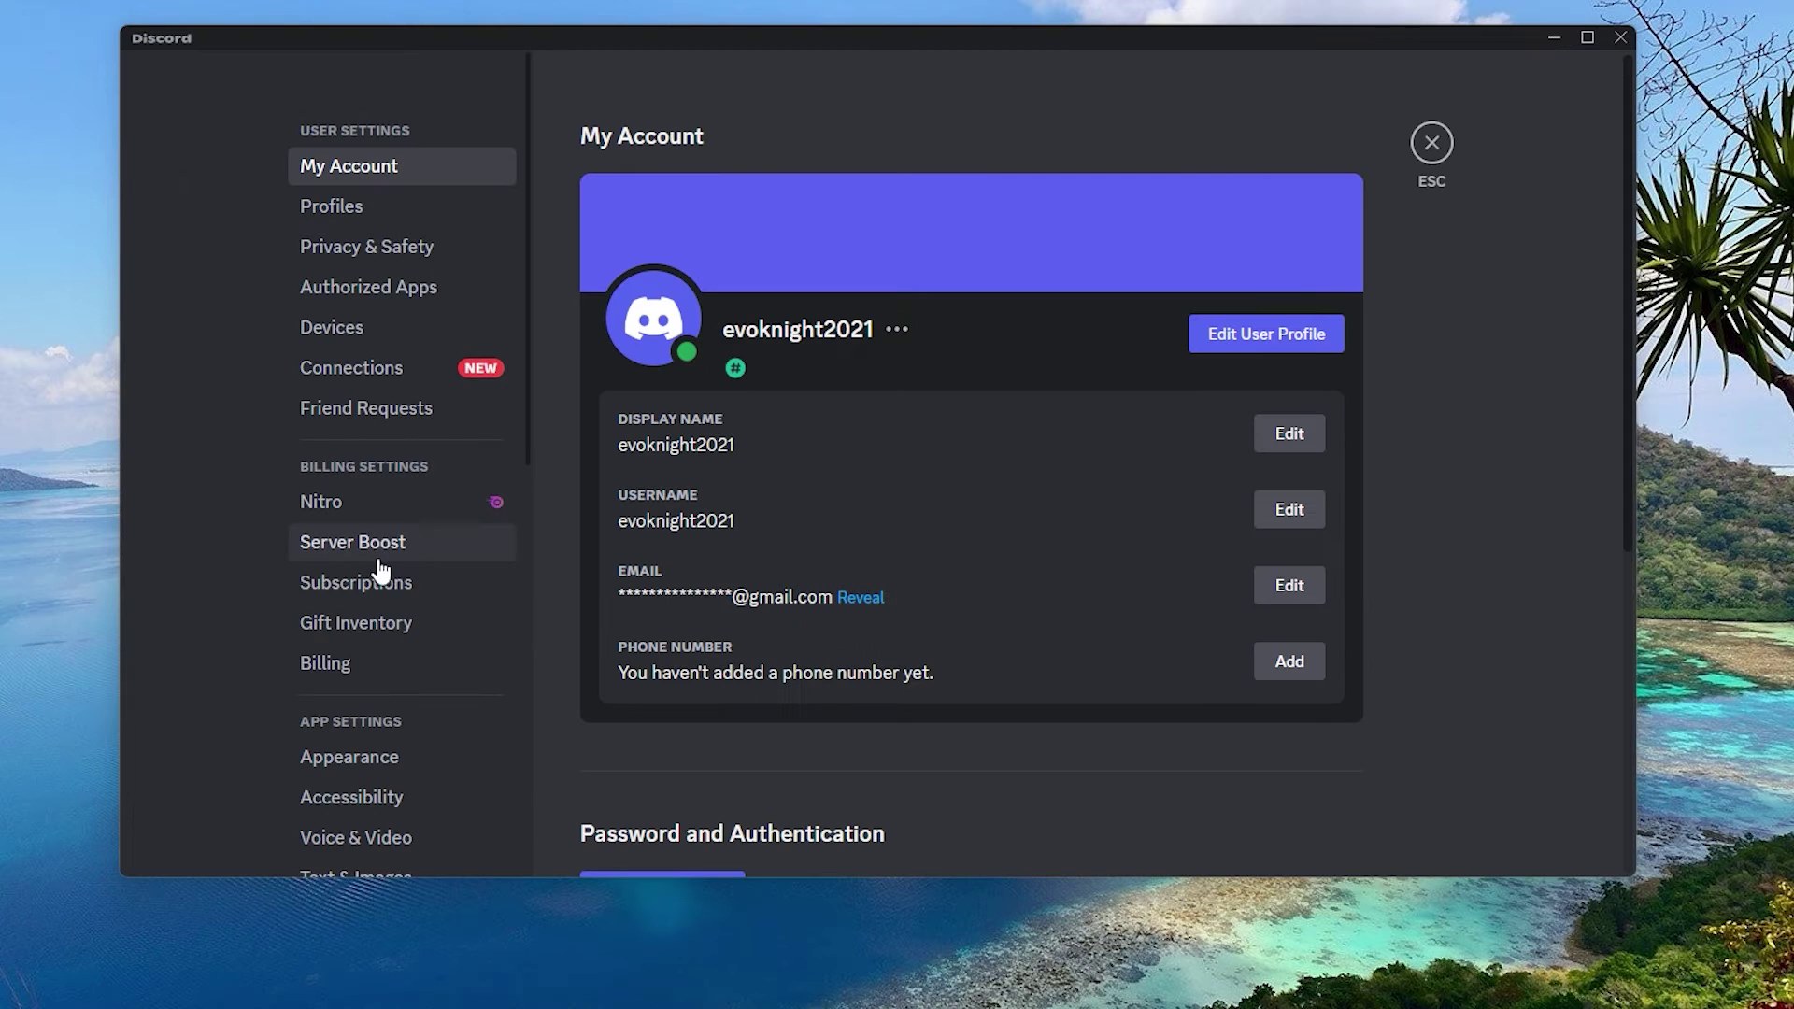
Open the What's New notes from Discord's user settings and read through the June 22, 2023 update.
scroll(373, 608, "down", 3)
scroll(353, 724, "down", 5)
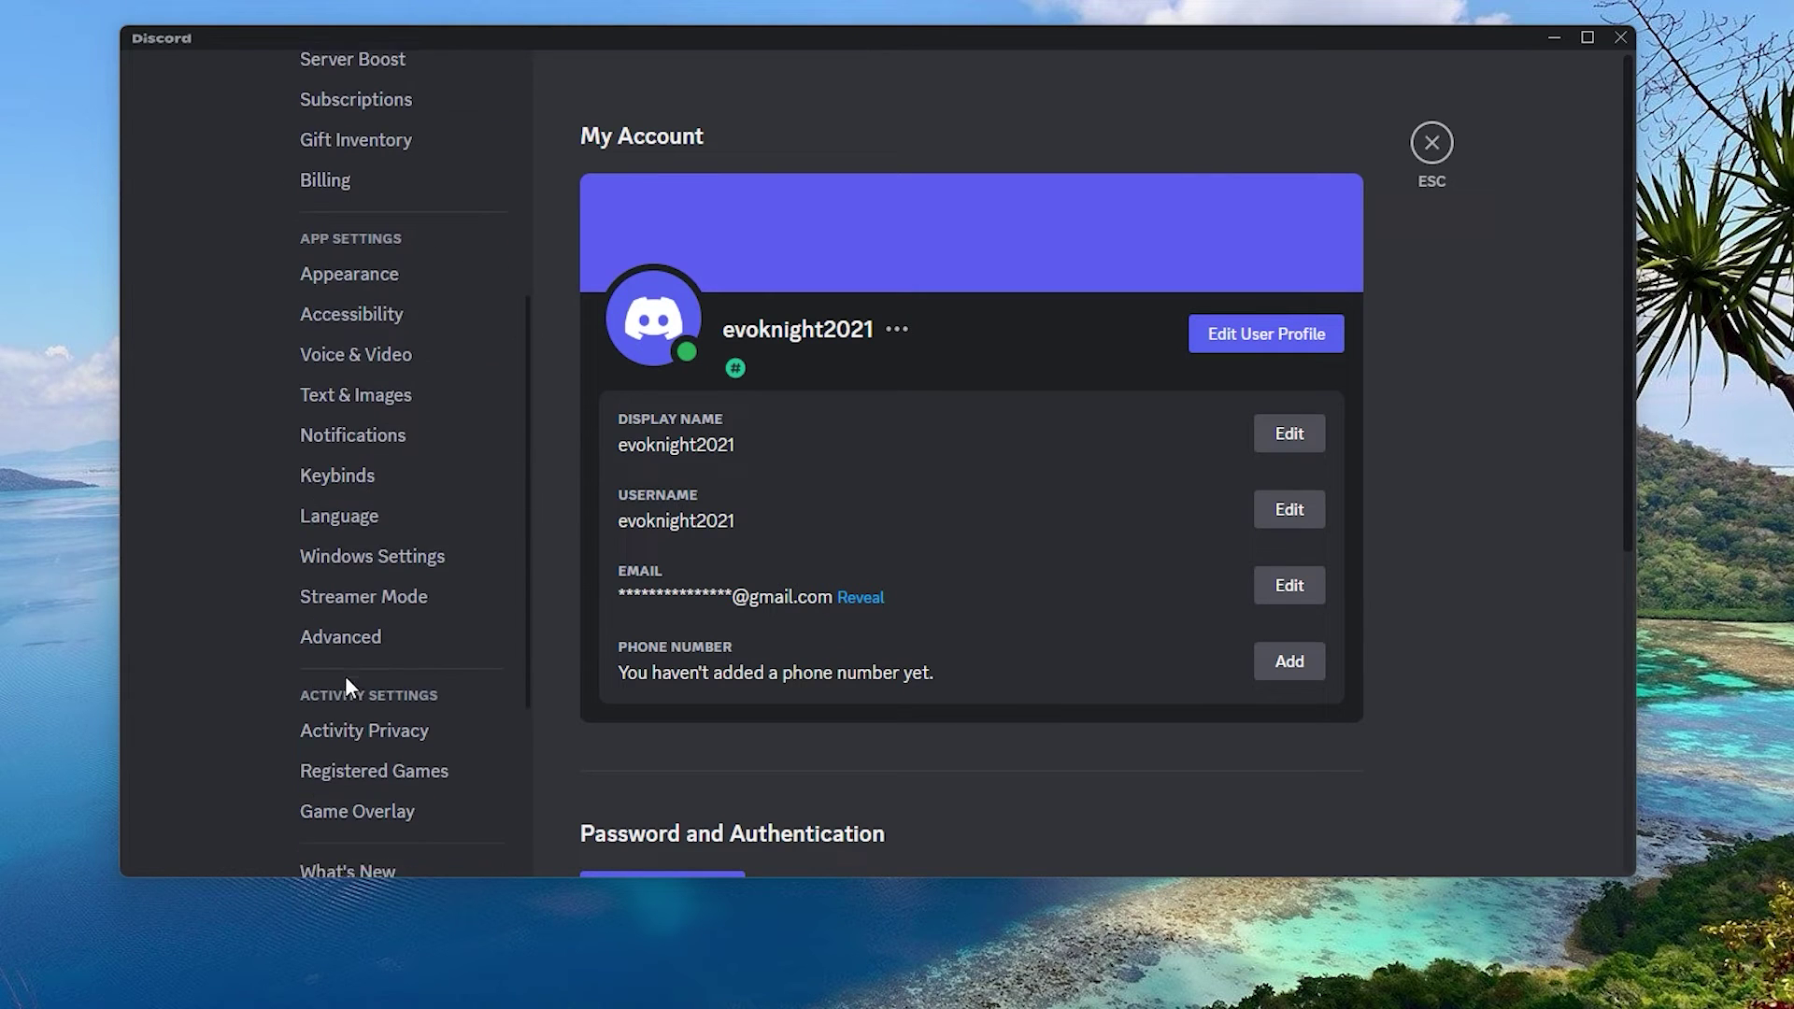
left_click(400, 544)
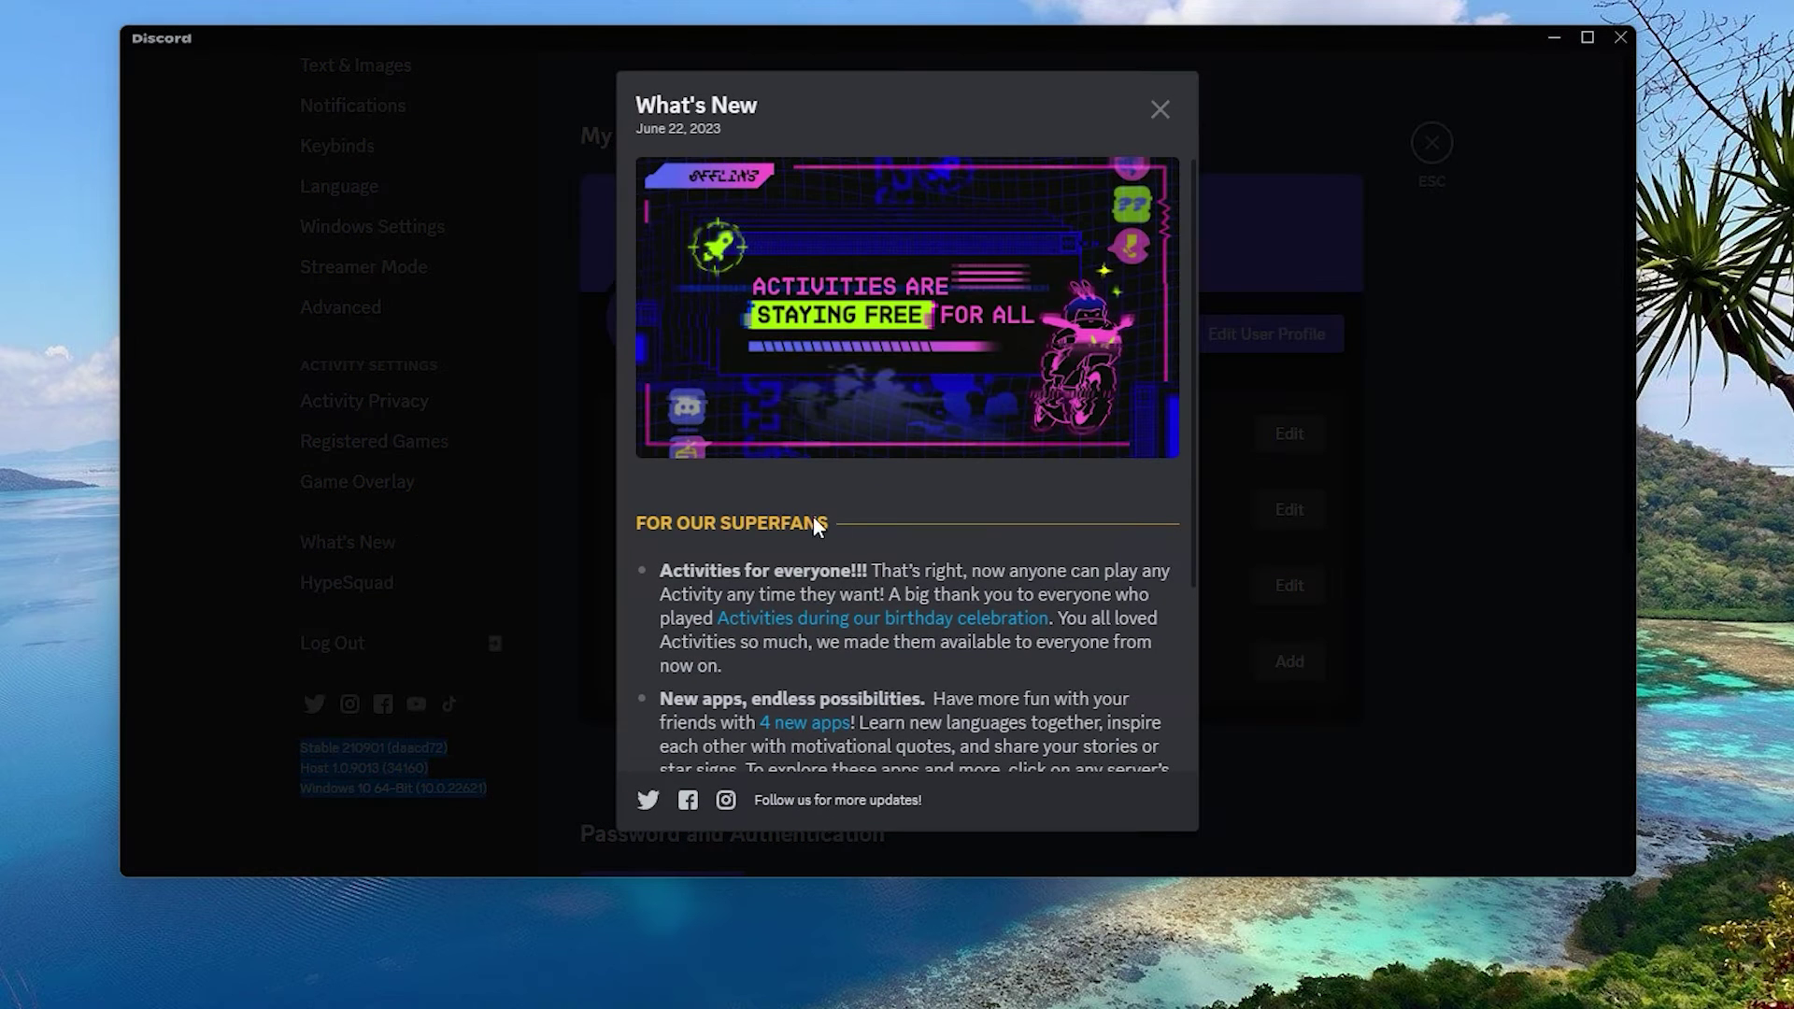
scroll(897, 508, "down", 3)
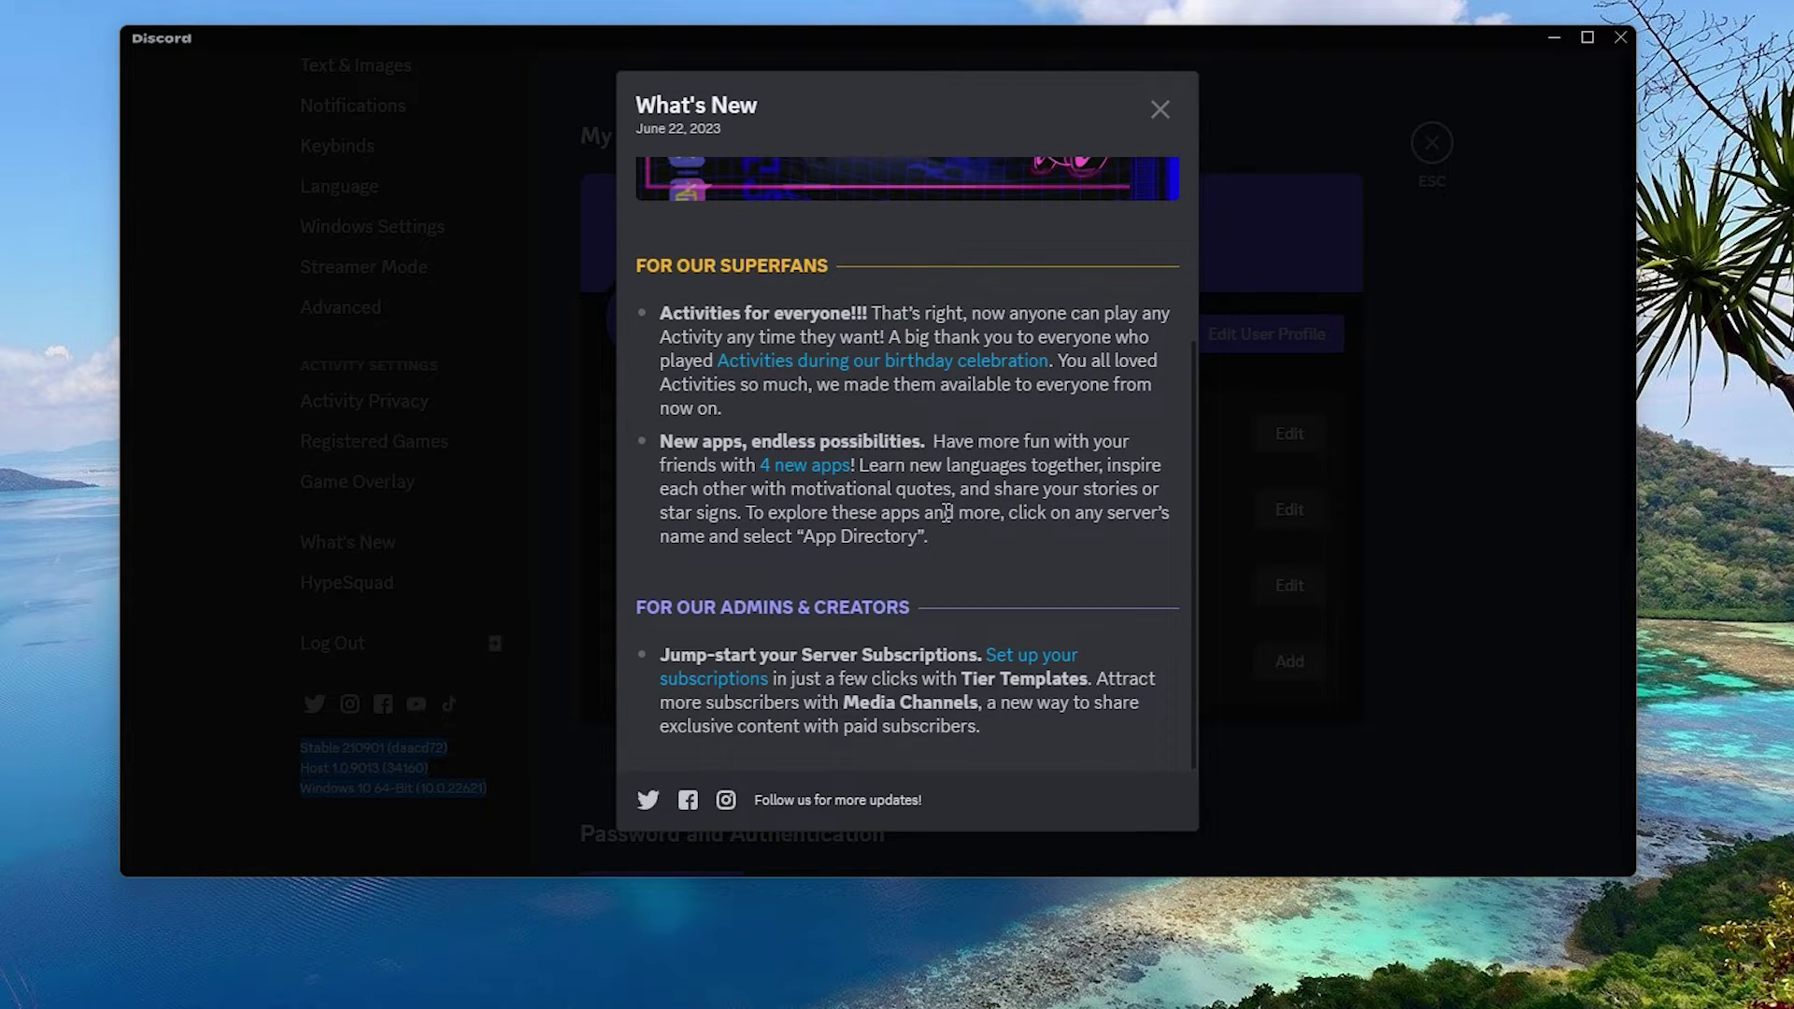
scroll(947, 512, "up", 3)
scroll(941, 510, "up", 1)
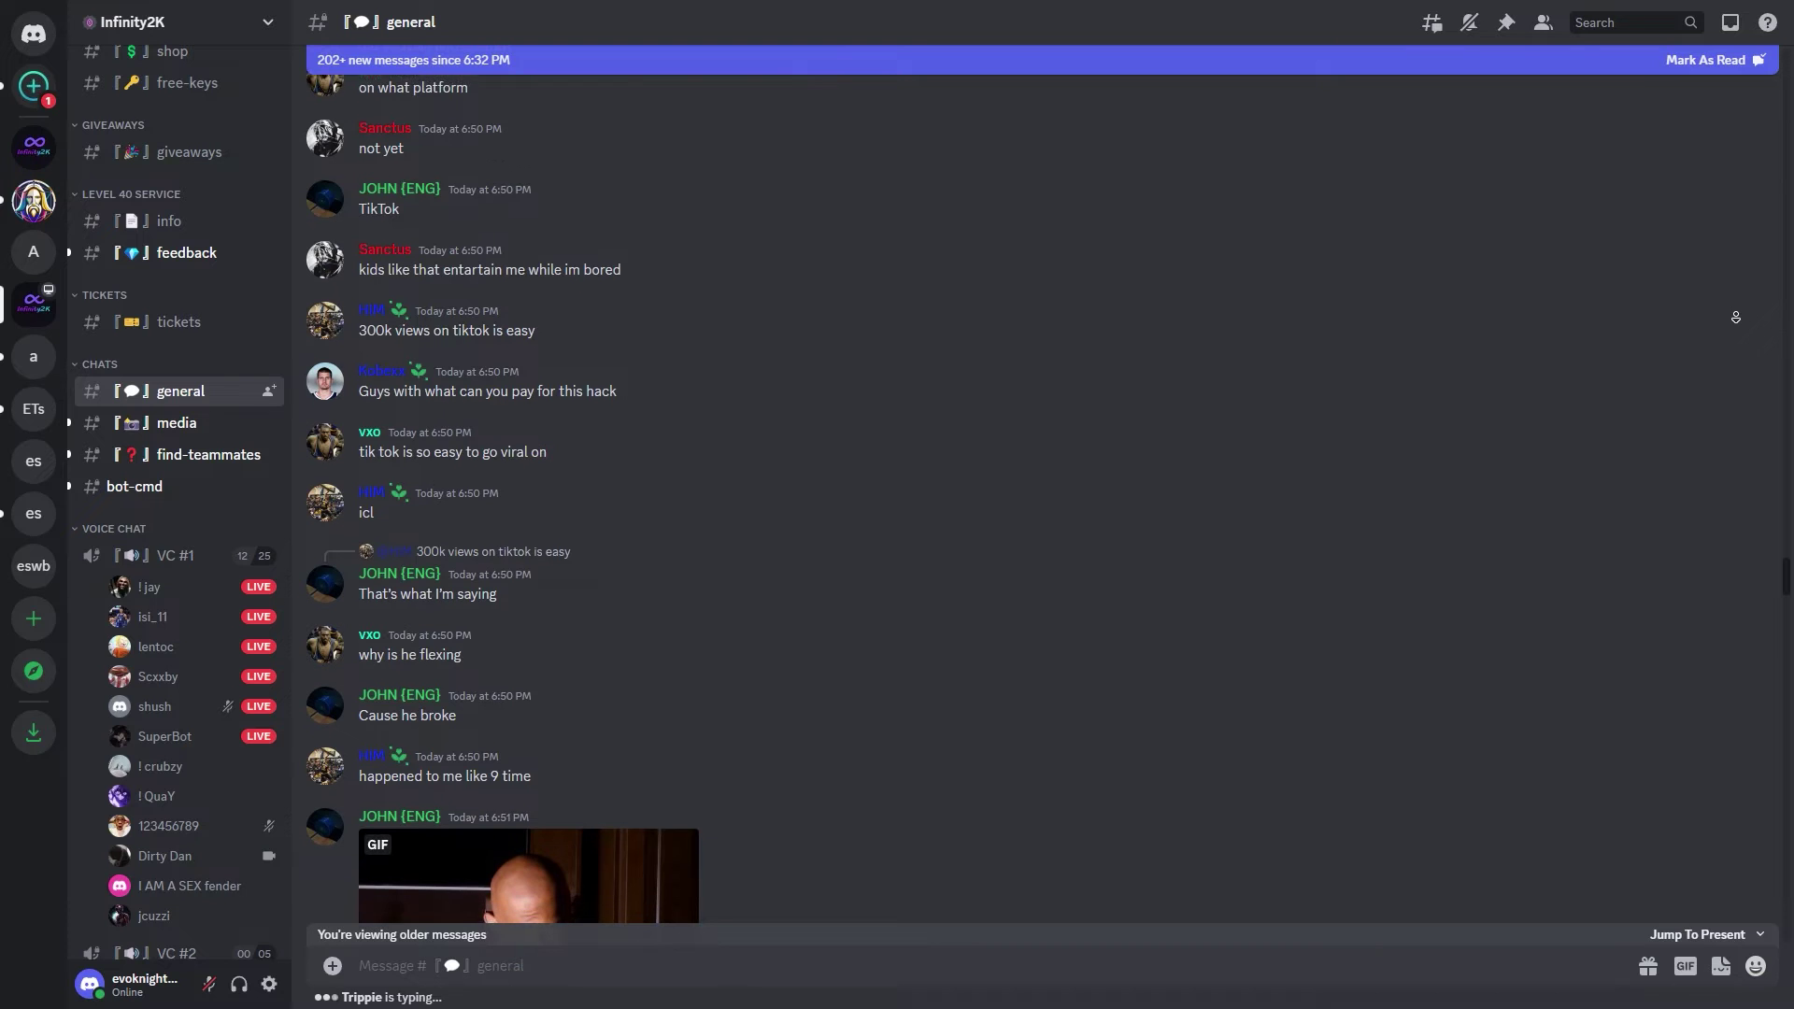
scroll(1735, 318, "down", 3)
scroll(1734, 317, "down", 3)
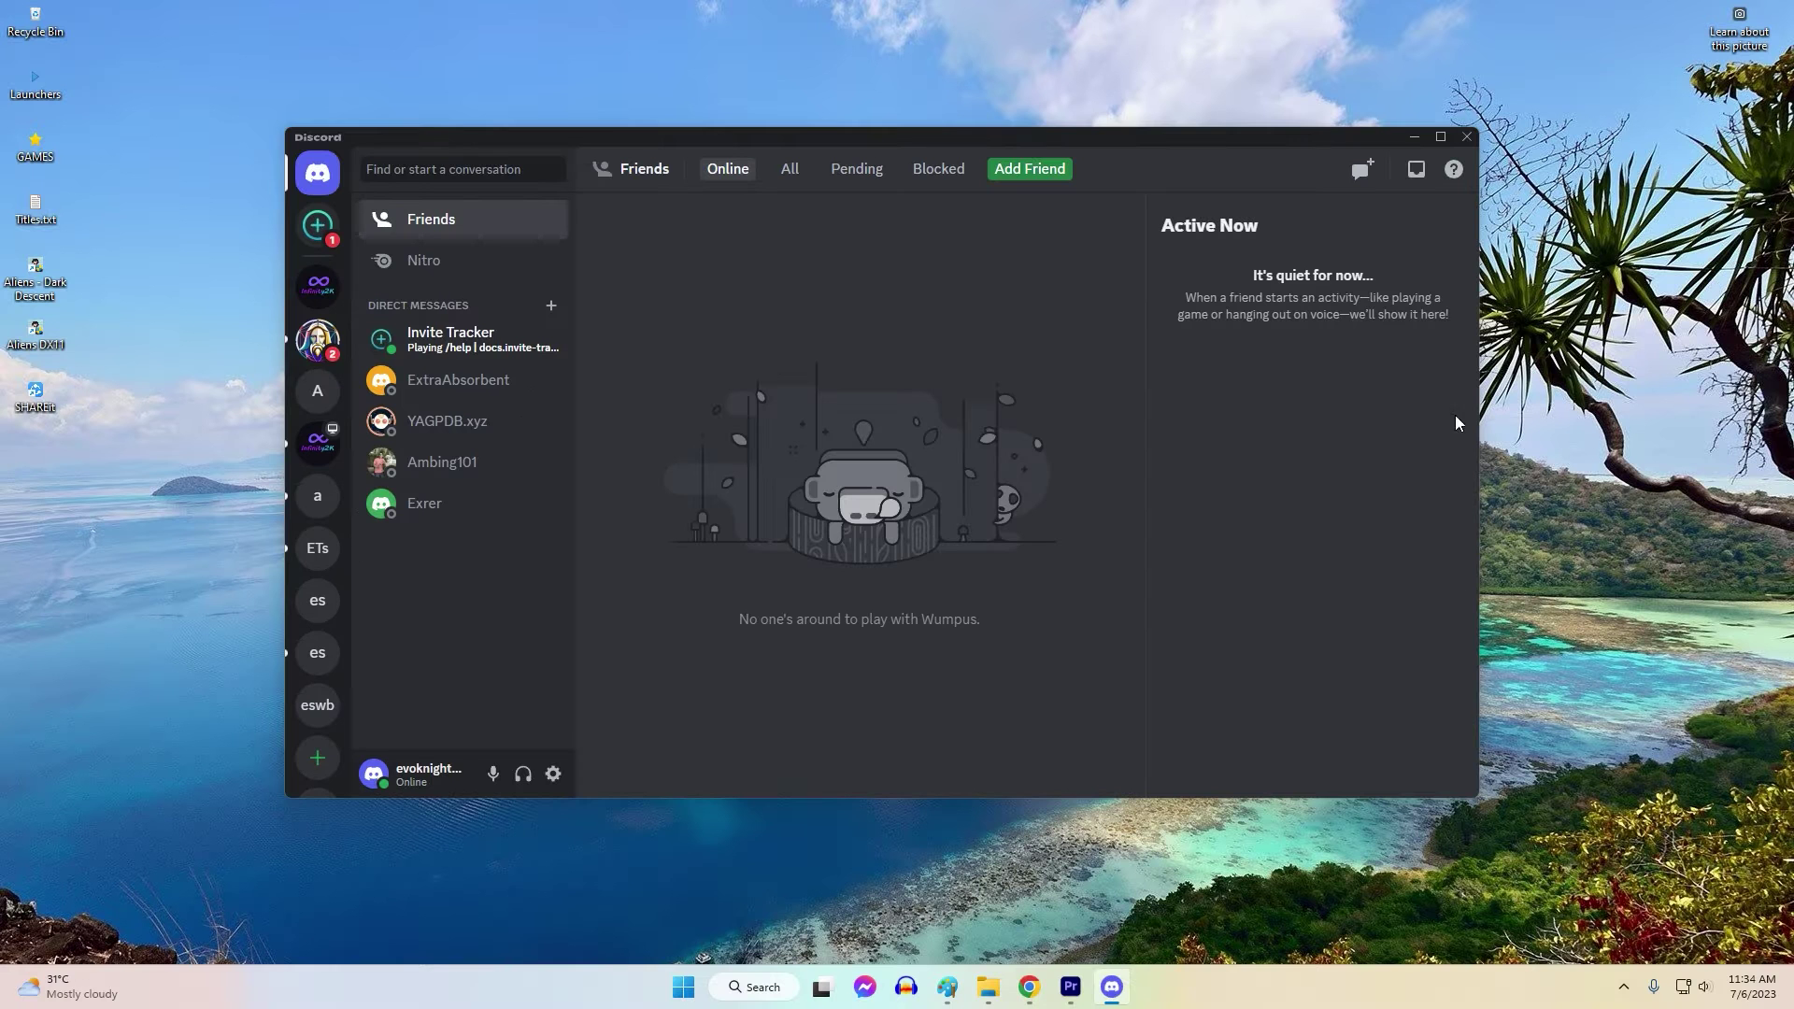
Close Discord's Friends window and quit the instance still running in the system tray.
left_click(1468, 137)
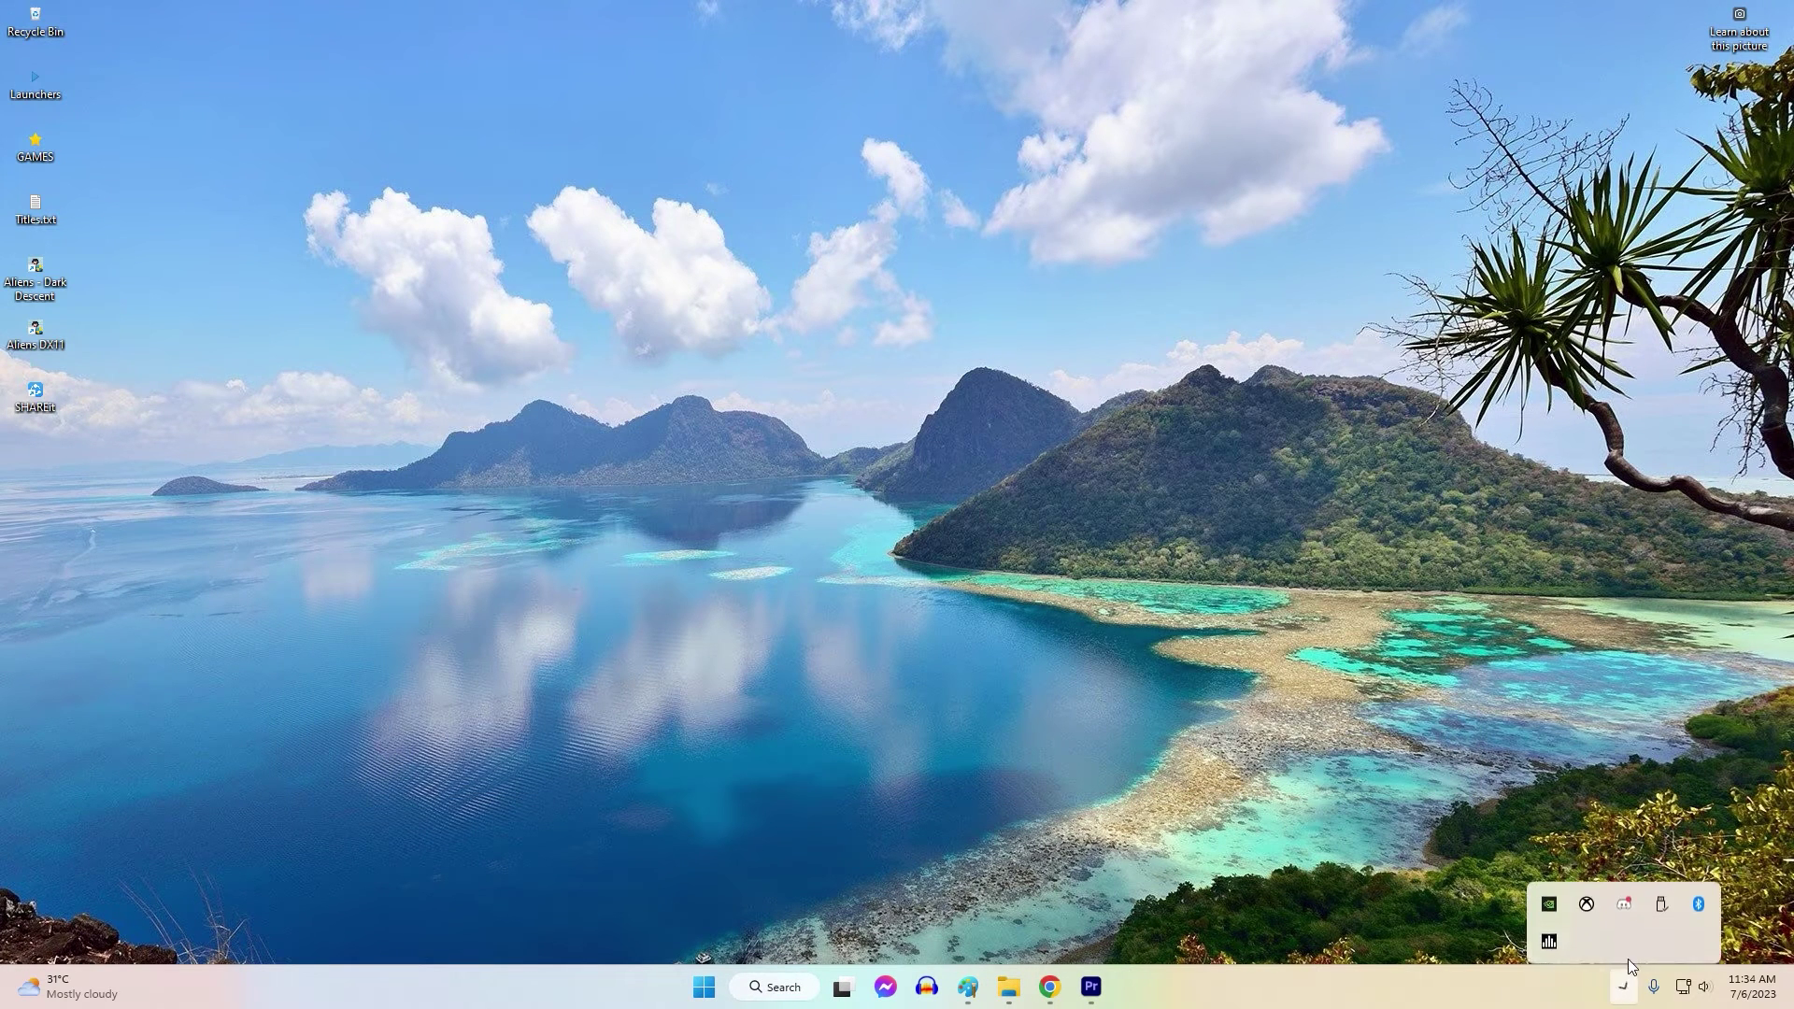
right_click(1623, 895)
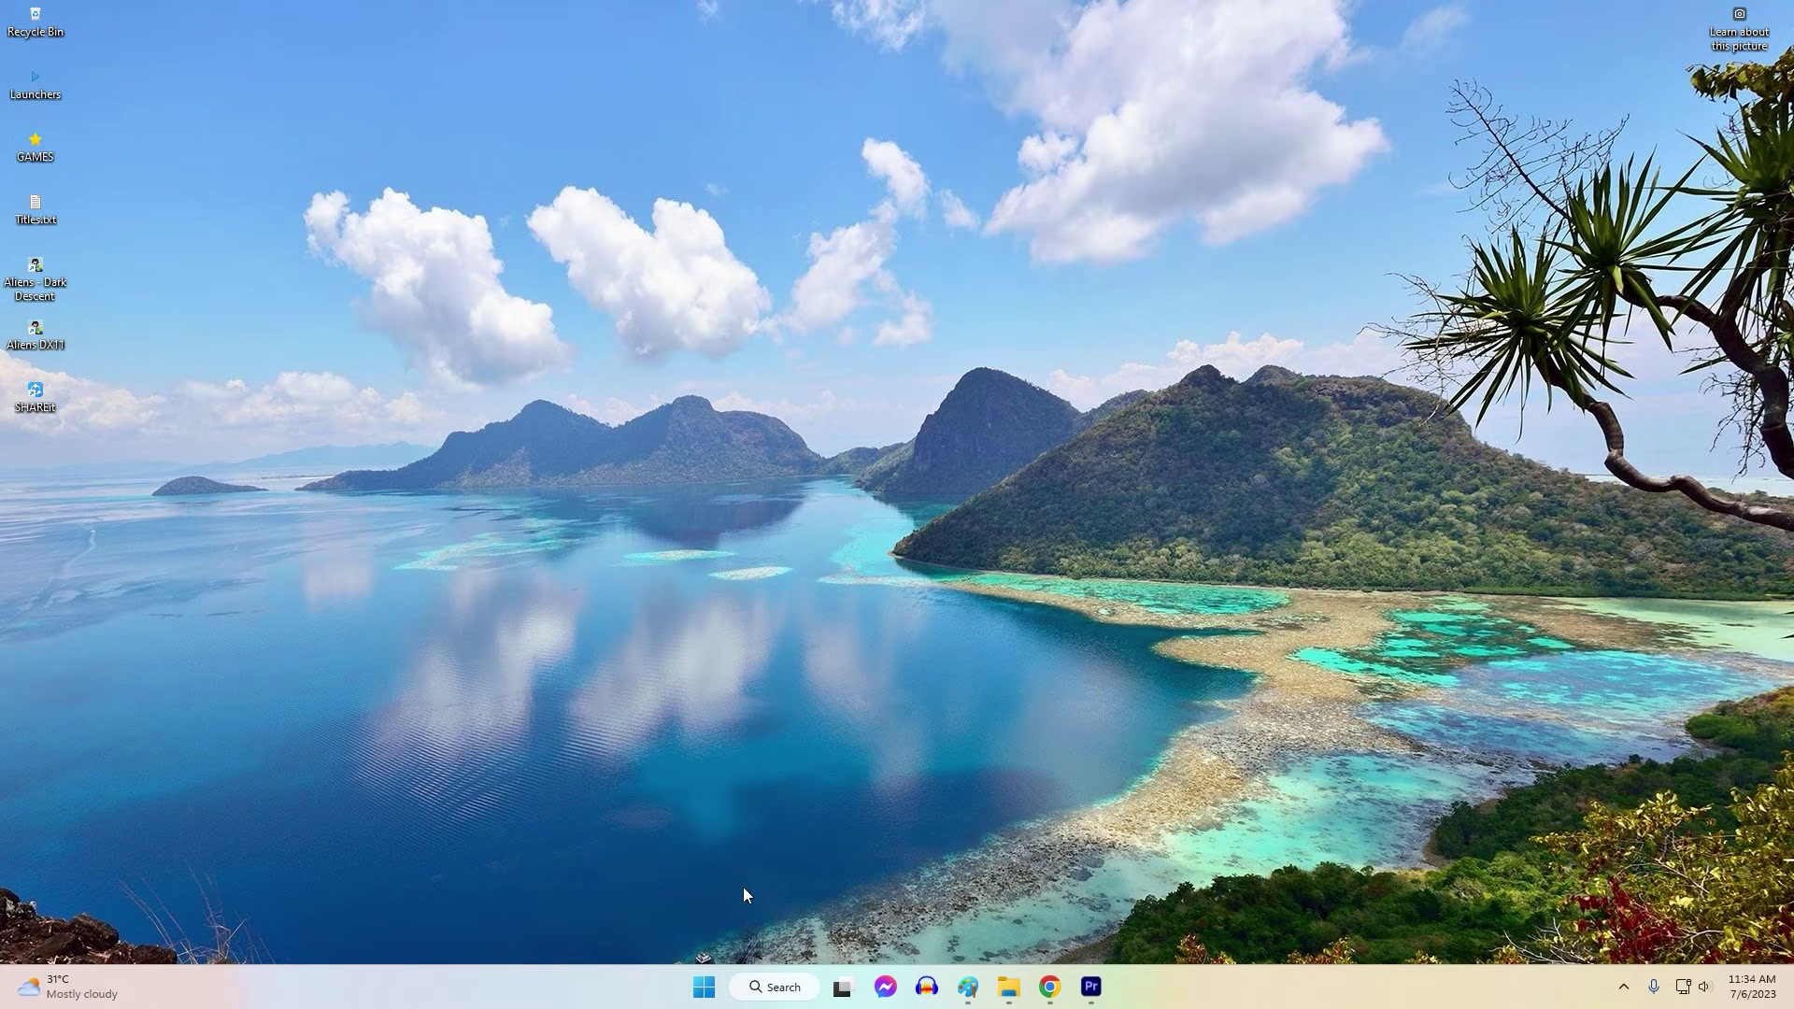
Open the %appdata%\discord folder through Run and view the files inside Cache\Cache_Data.
key("super+r")
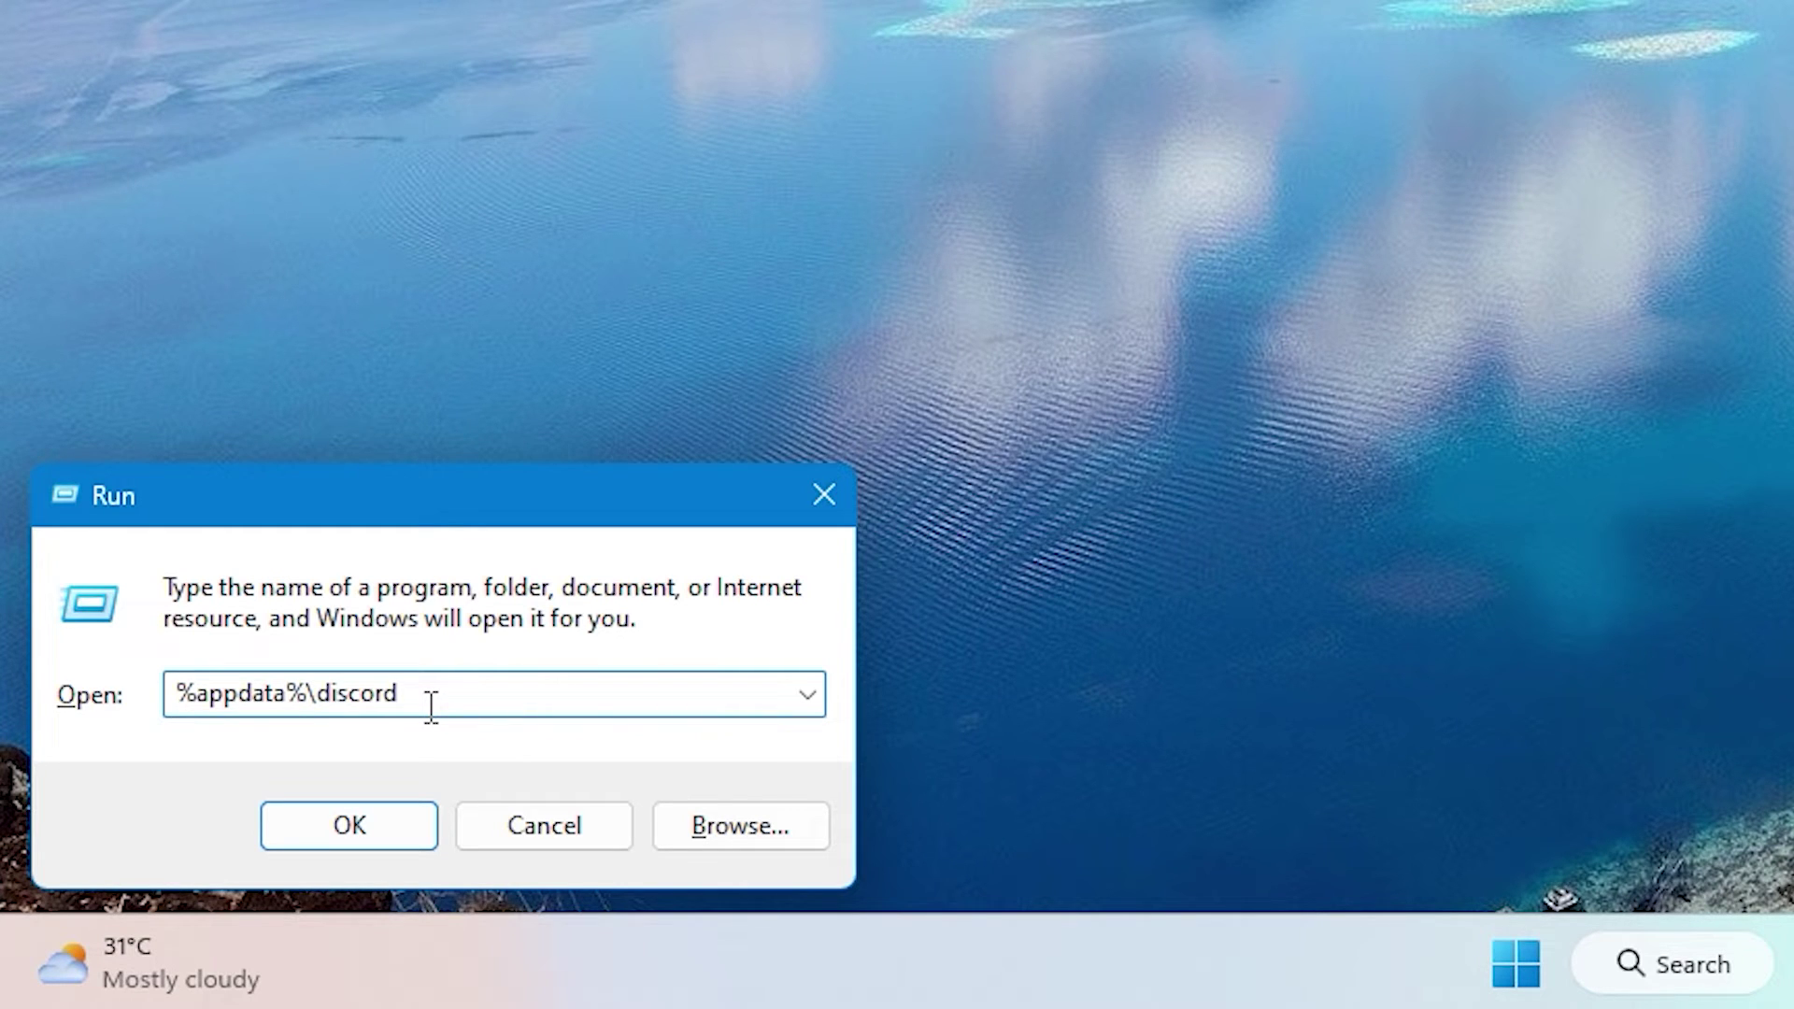
key("Return")
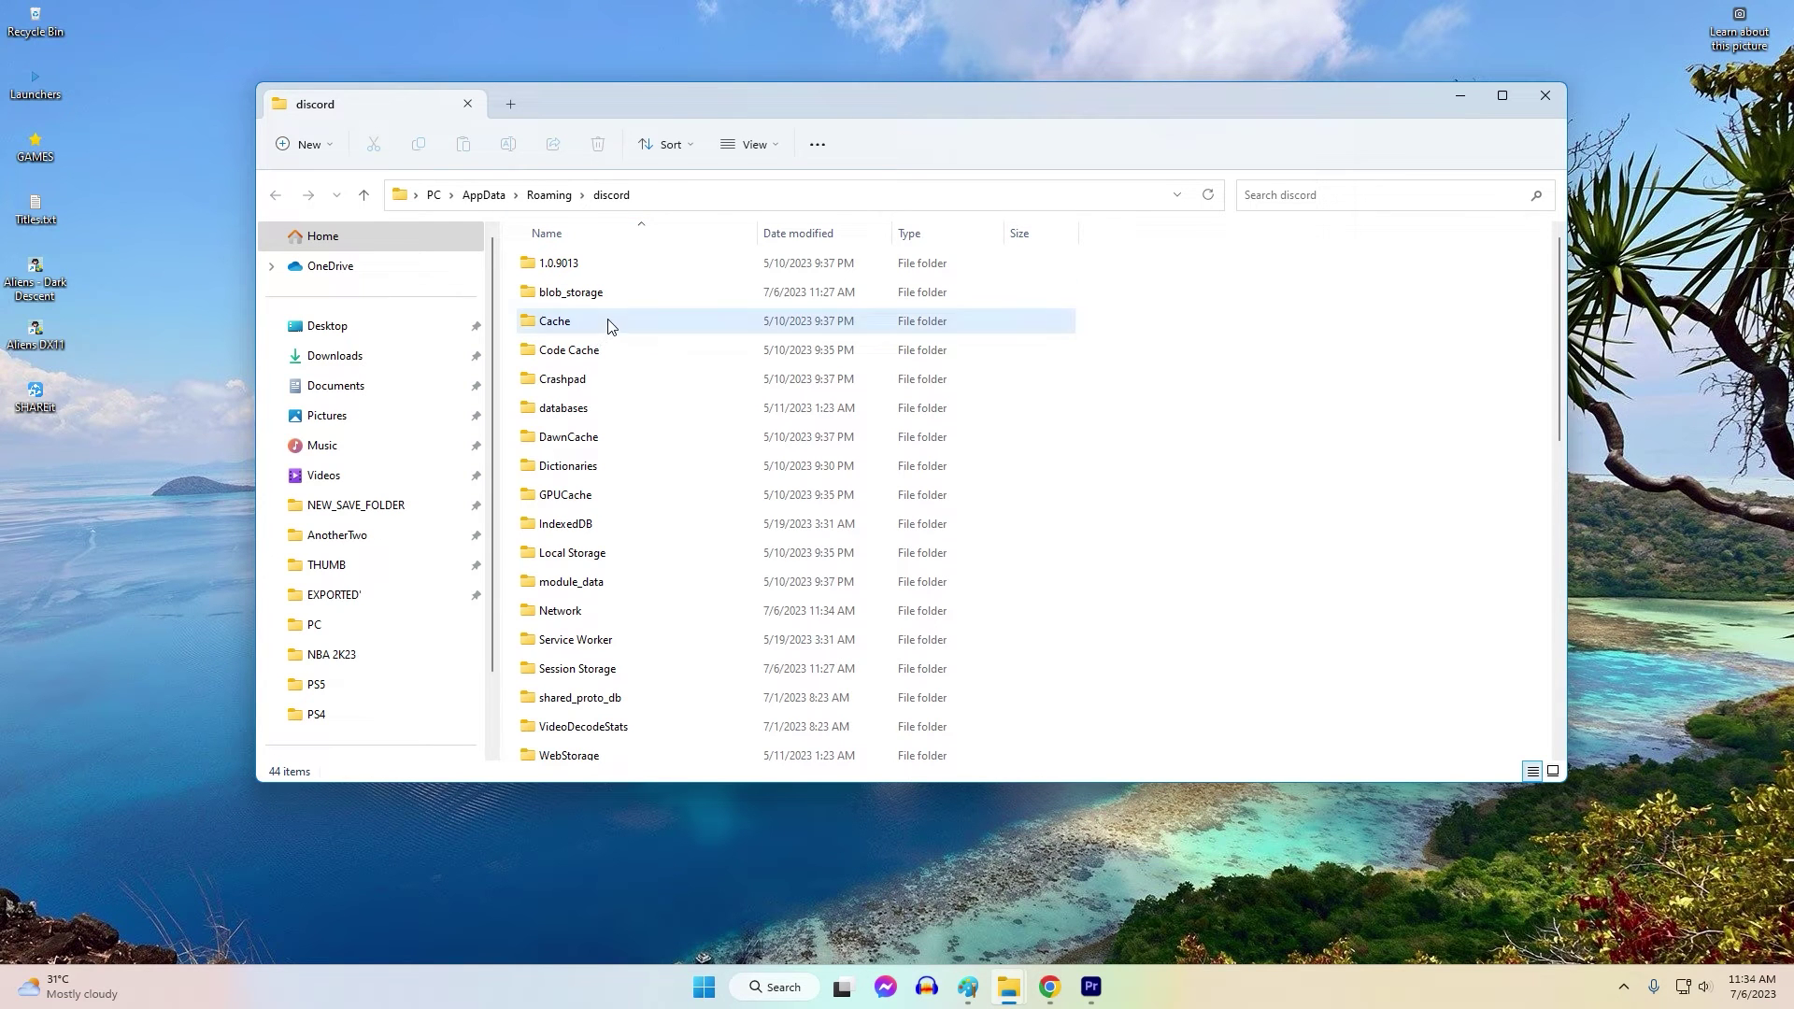
double_click(609, 325)
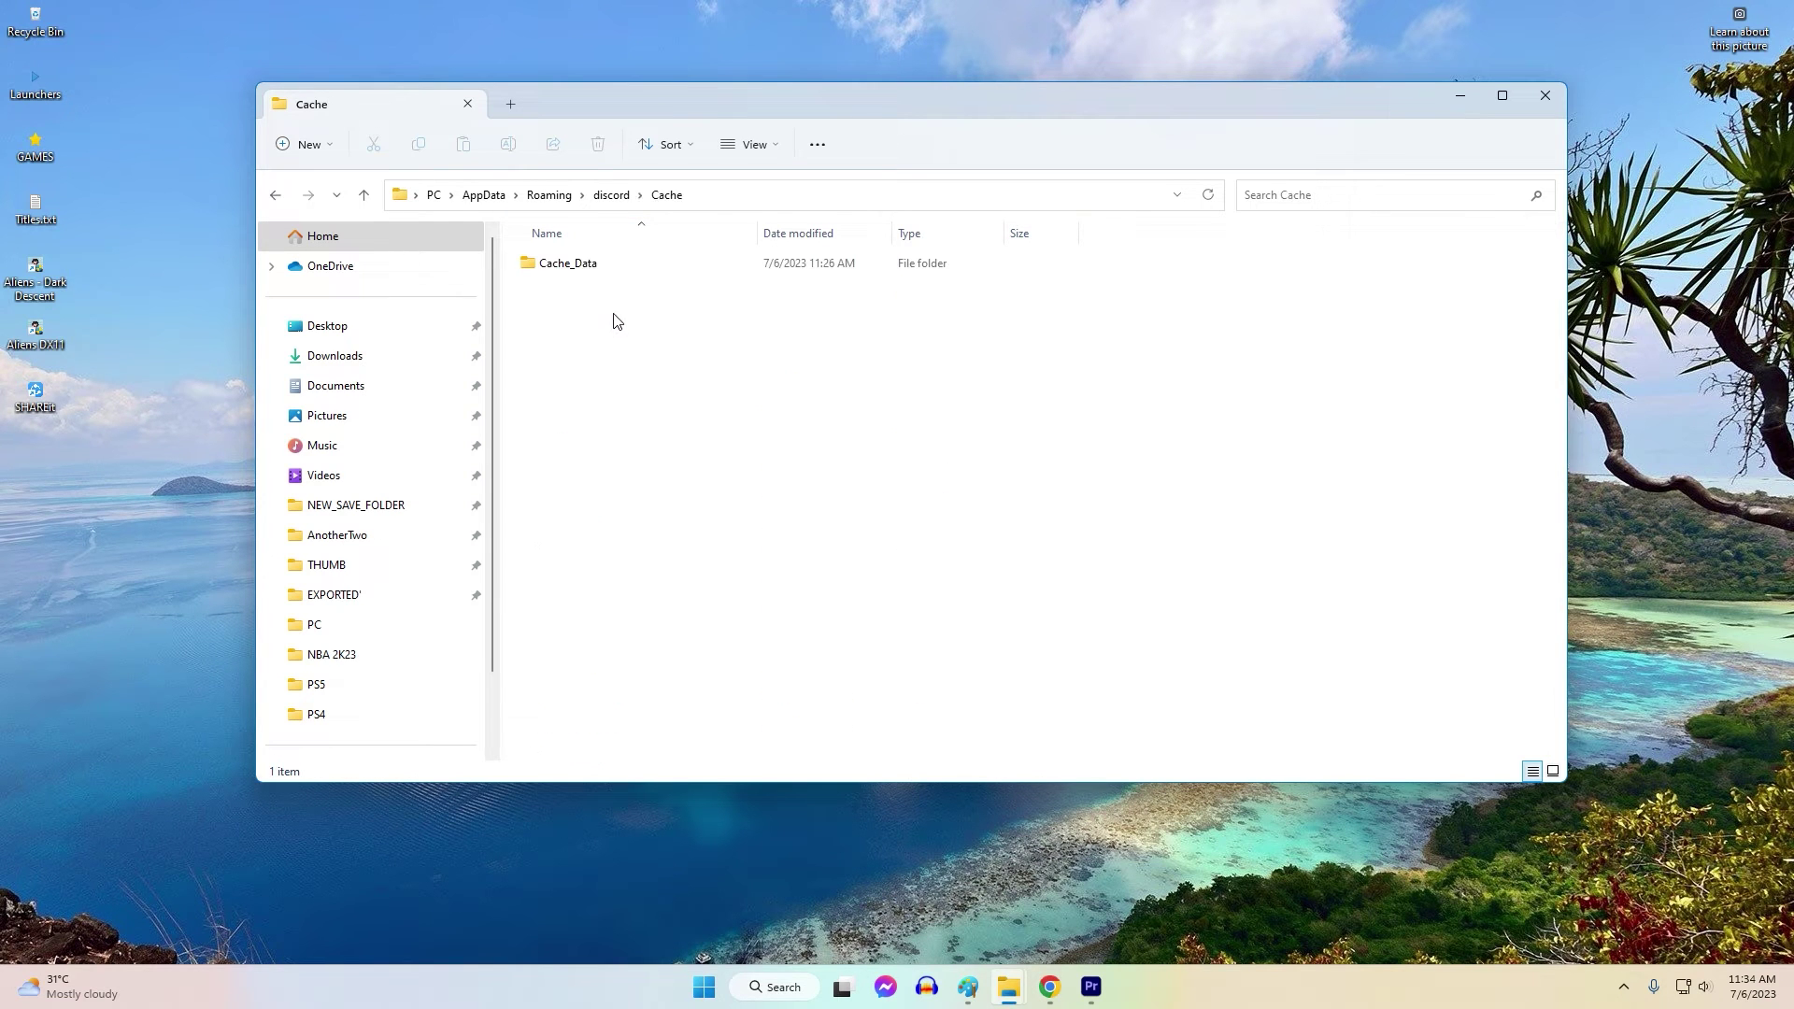
double_click(609, 270)
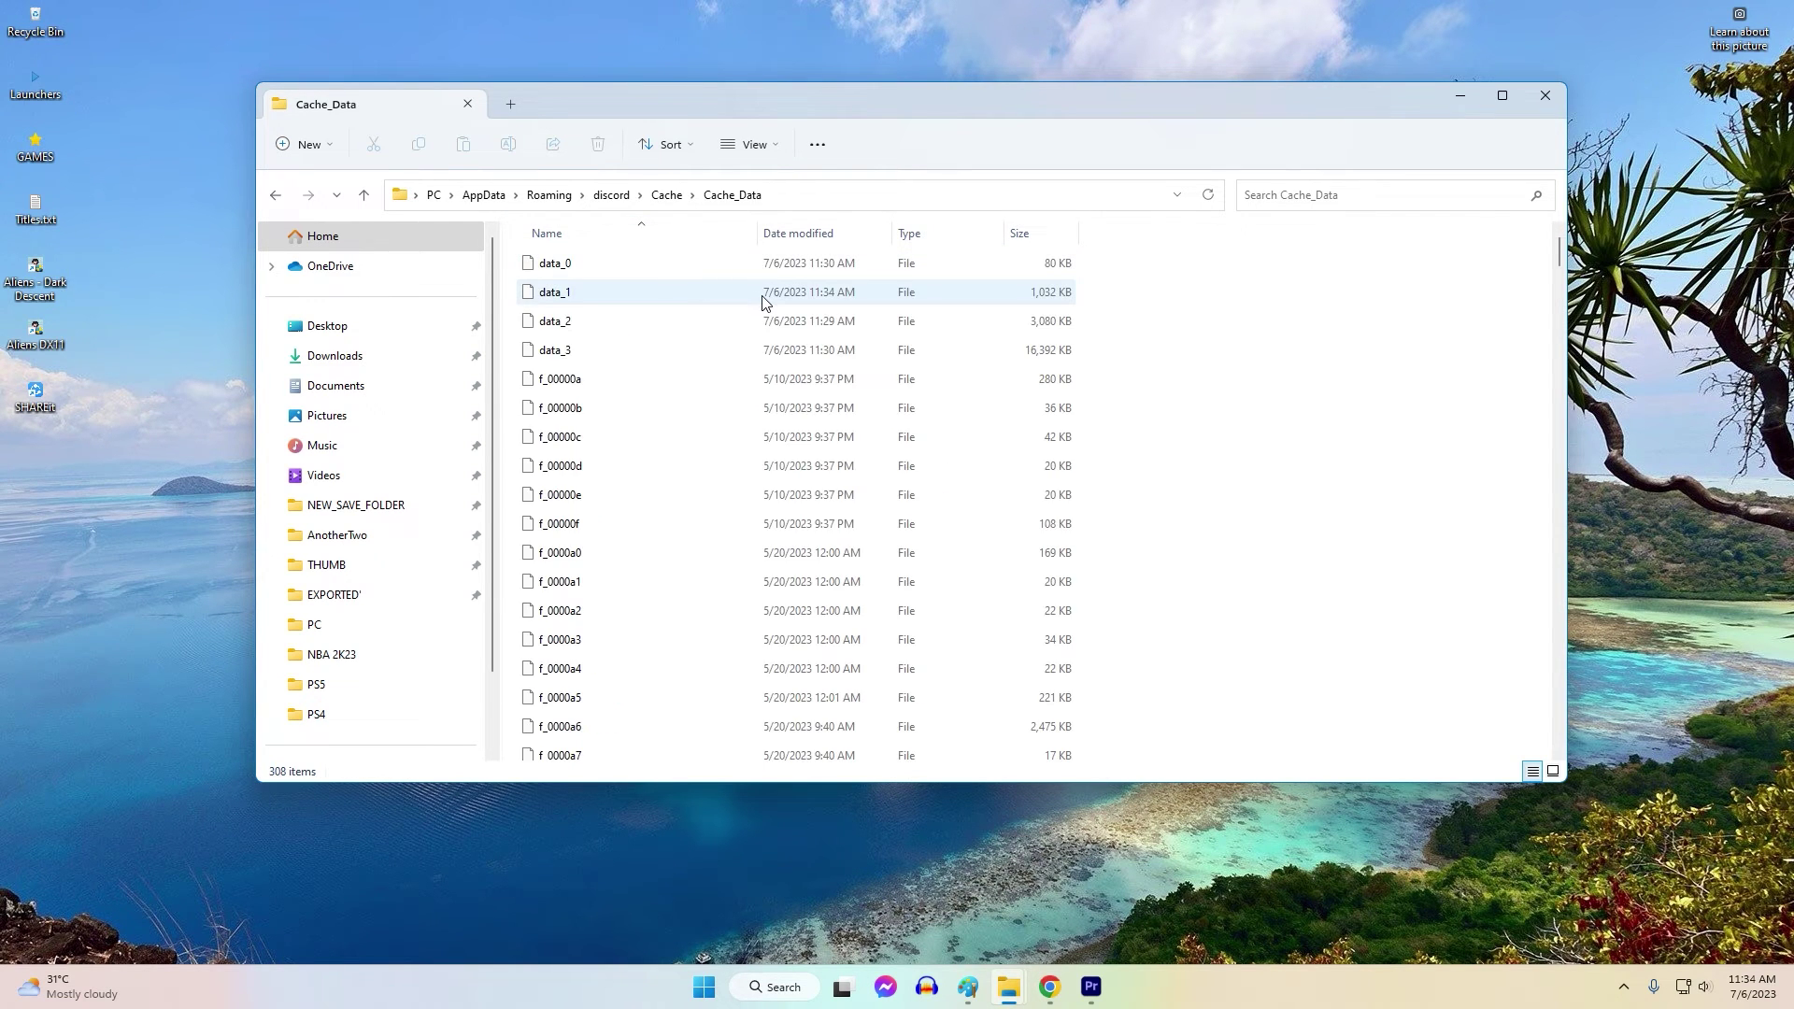
Go back to the discord folder, reopen Cache and delete the Cache_Data folder in it.
key("alt+Left")
key("alt+Left")
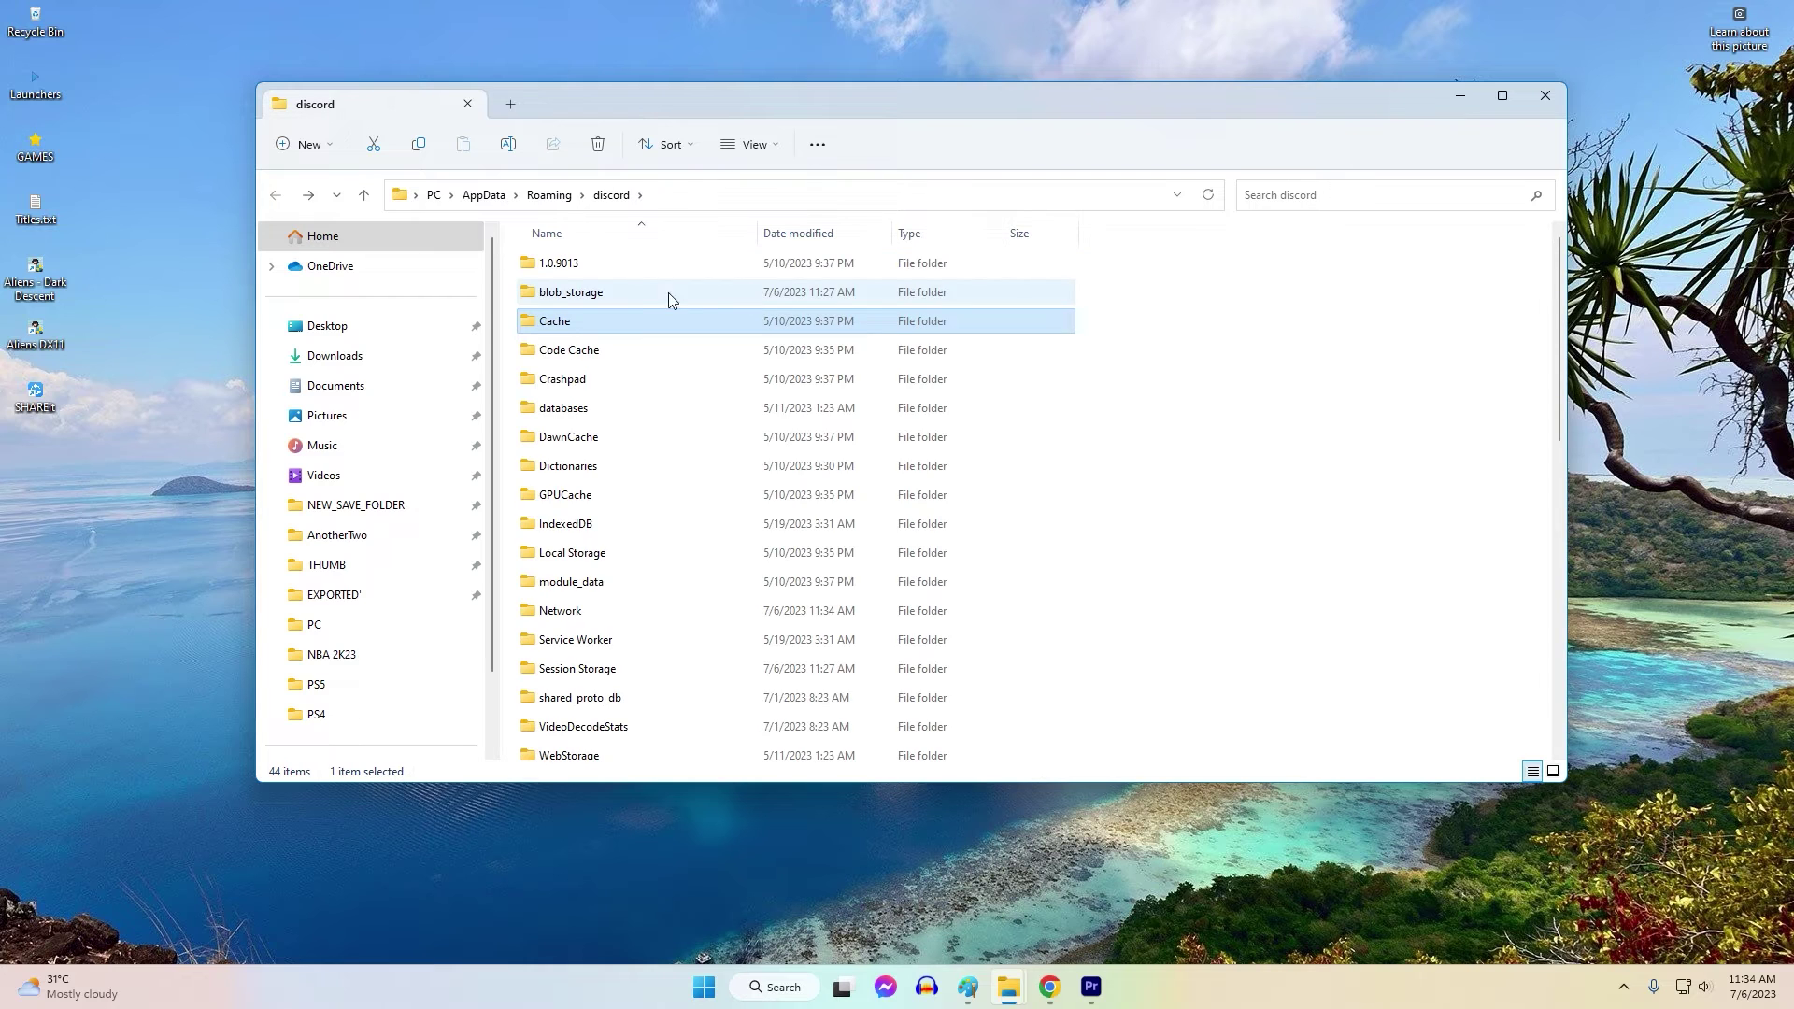
double_click(625, 324)
left_click(592, 271)
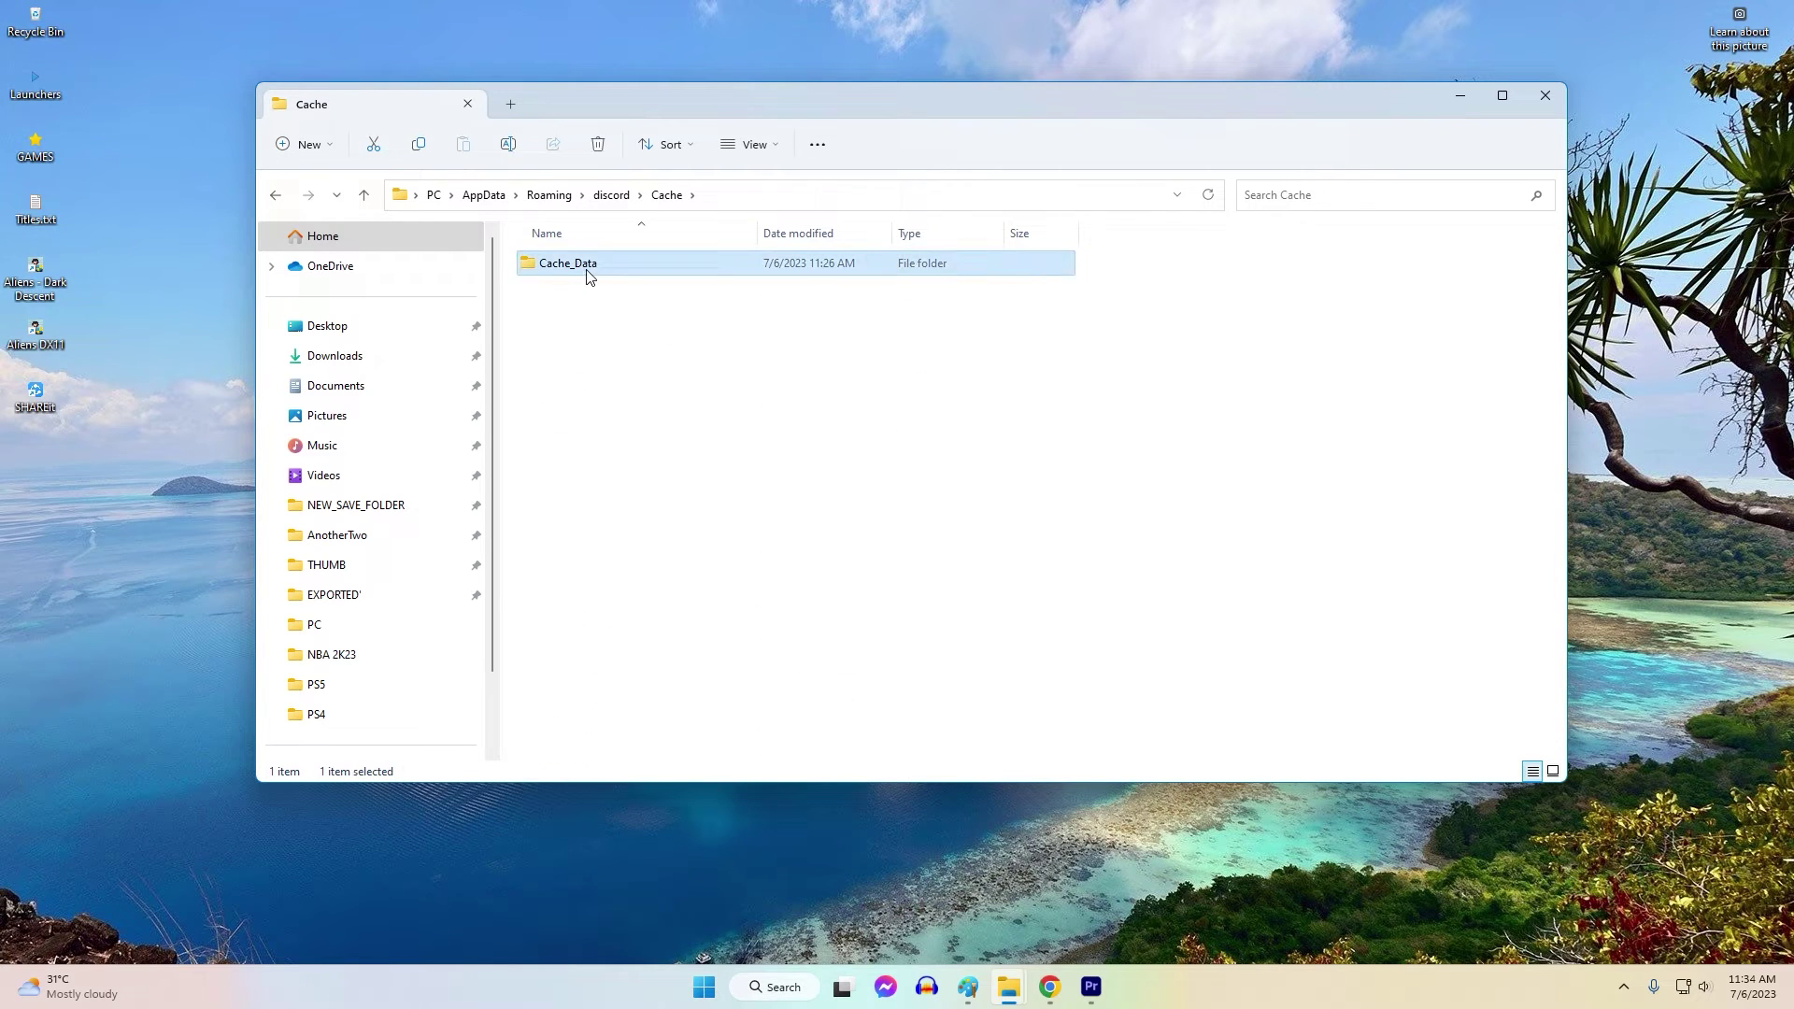
right_click(593, 271)
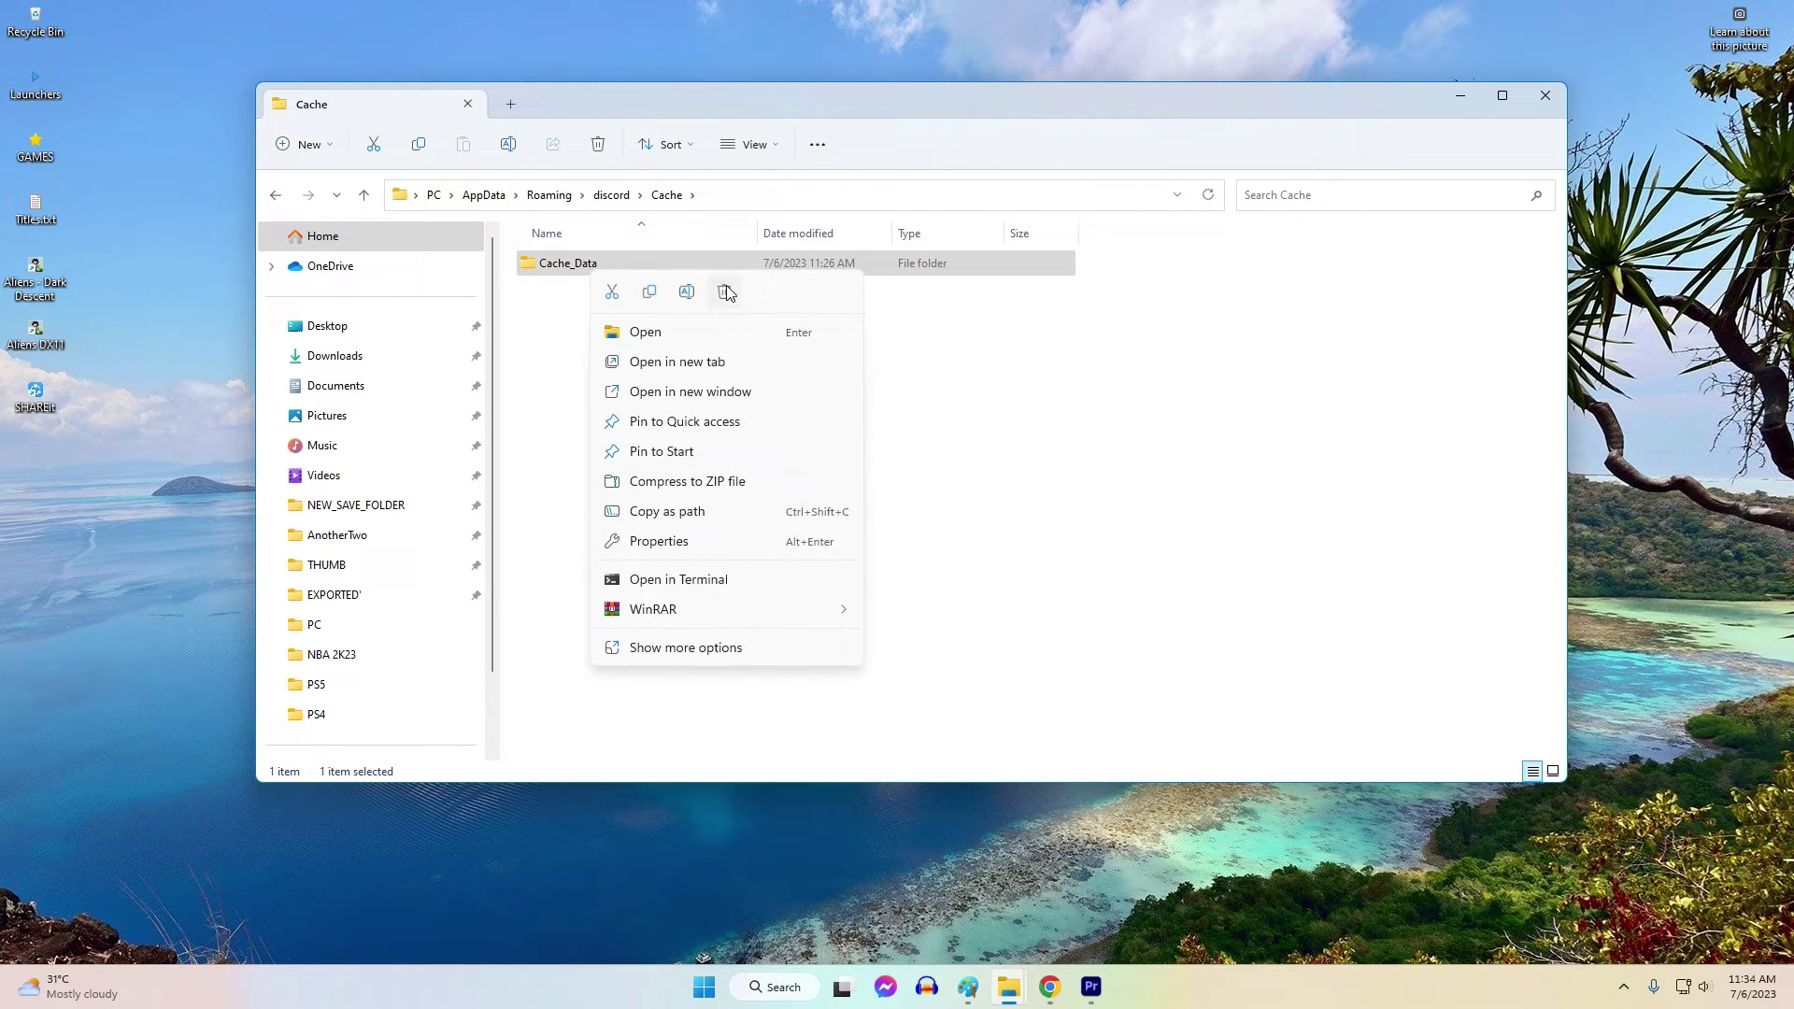
left_click(725, 291)
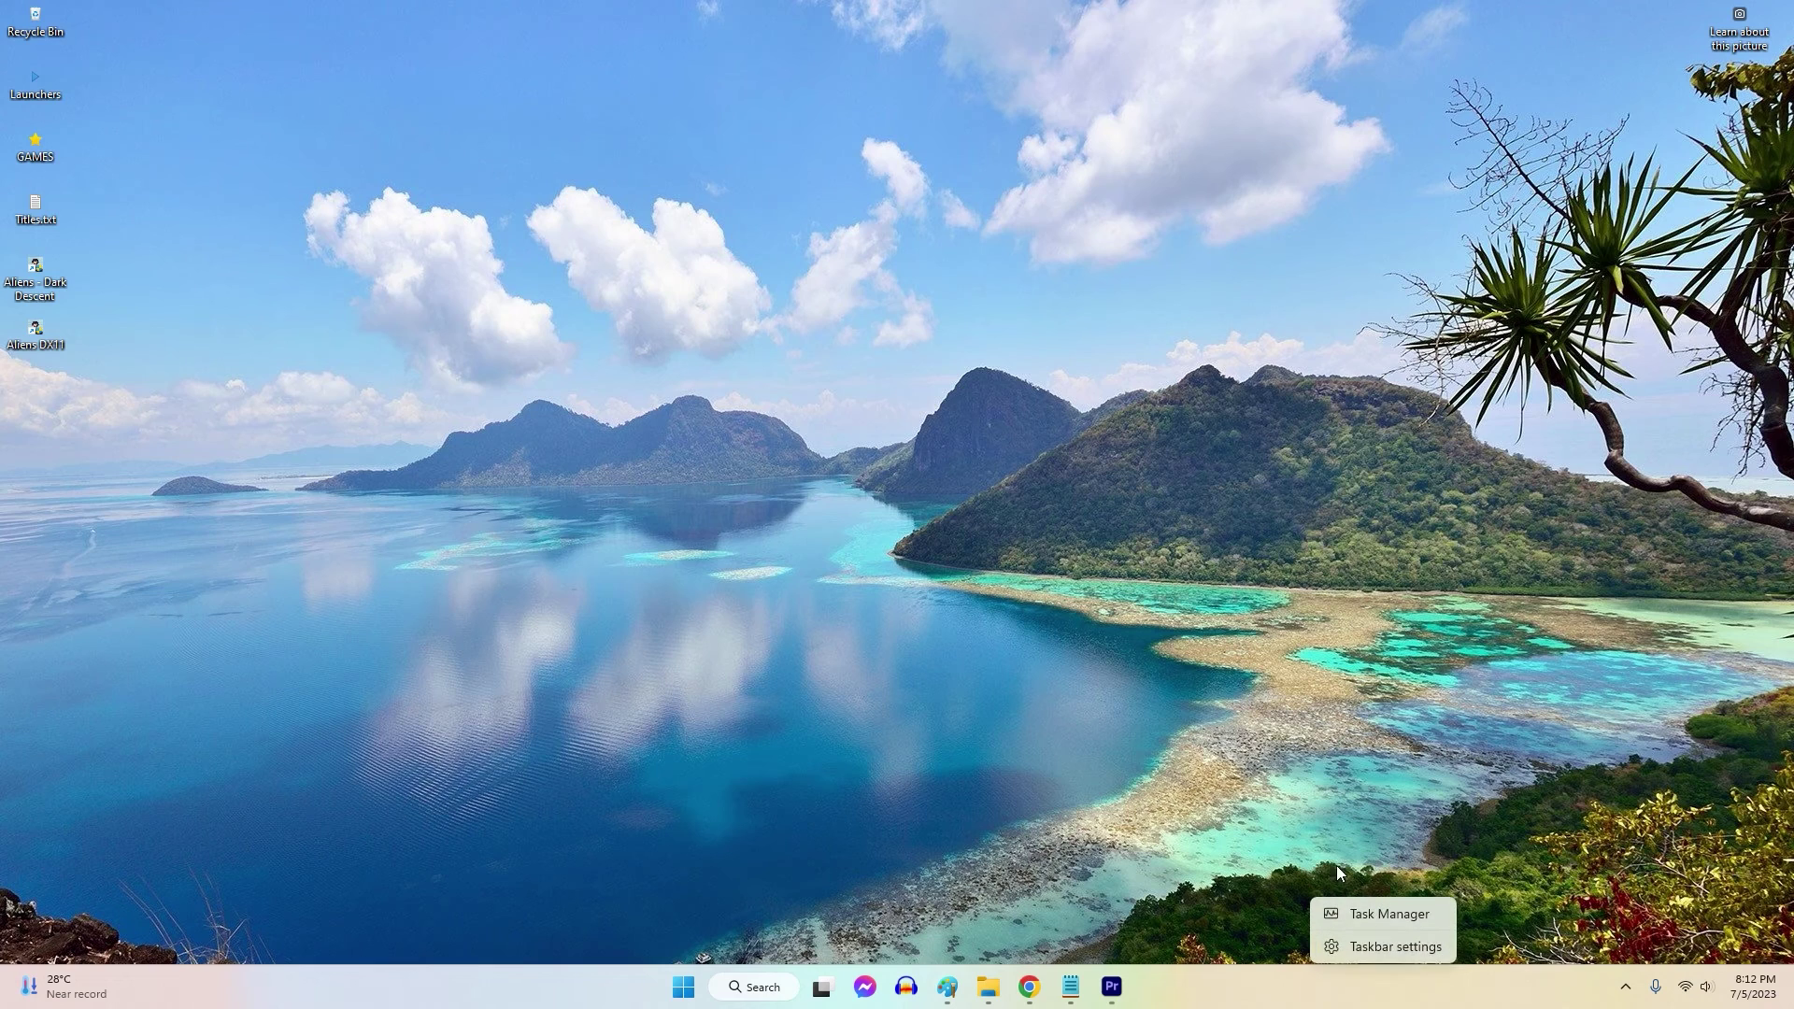
Launch Task Manager and end the Google Chrome task along with its subprocesses.
left_click(1356, 917)
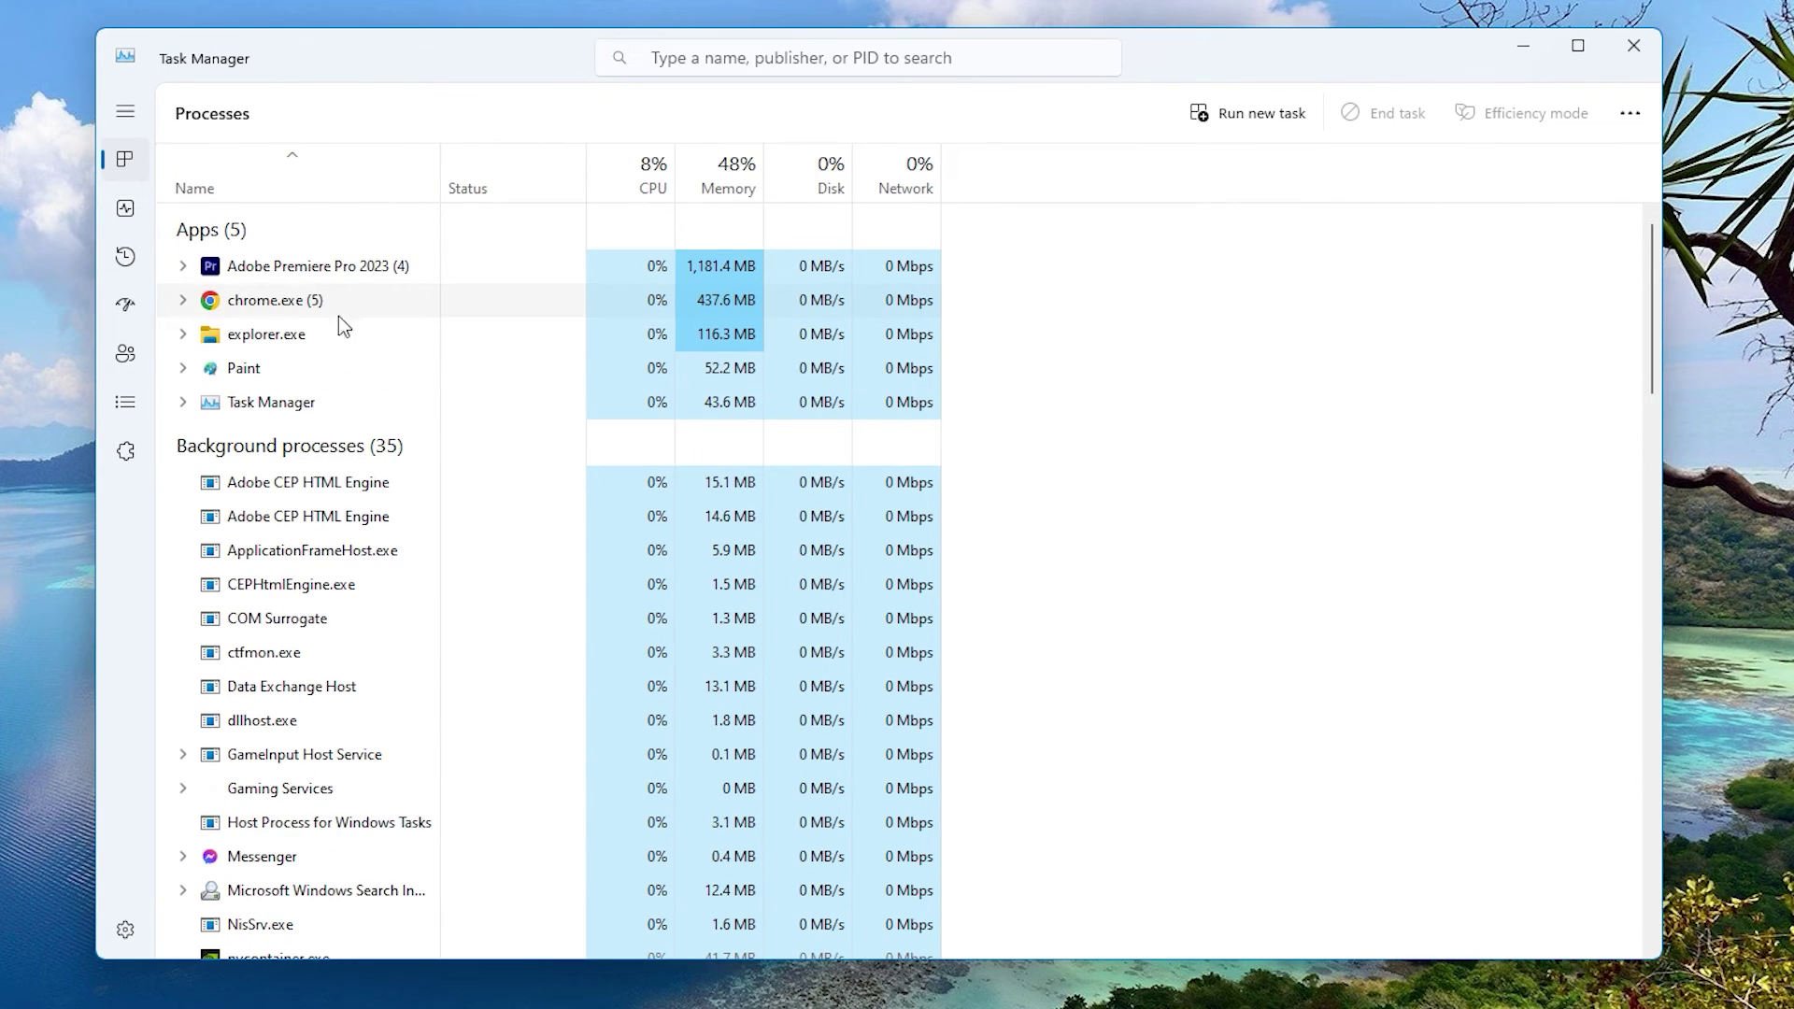
left_click(312, 308)
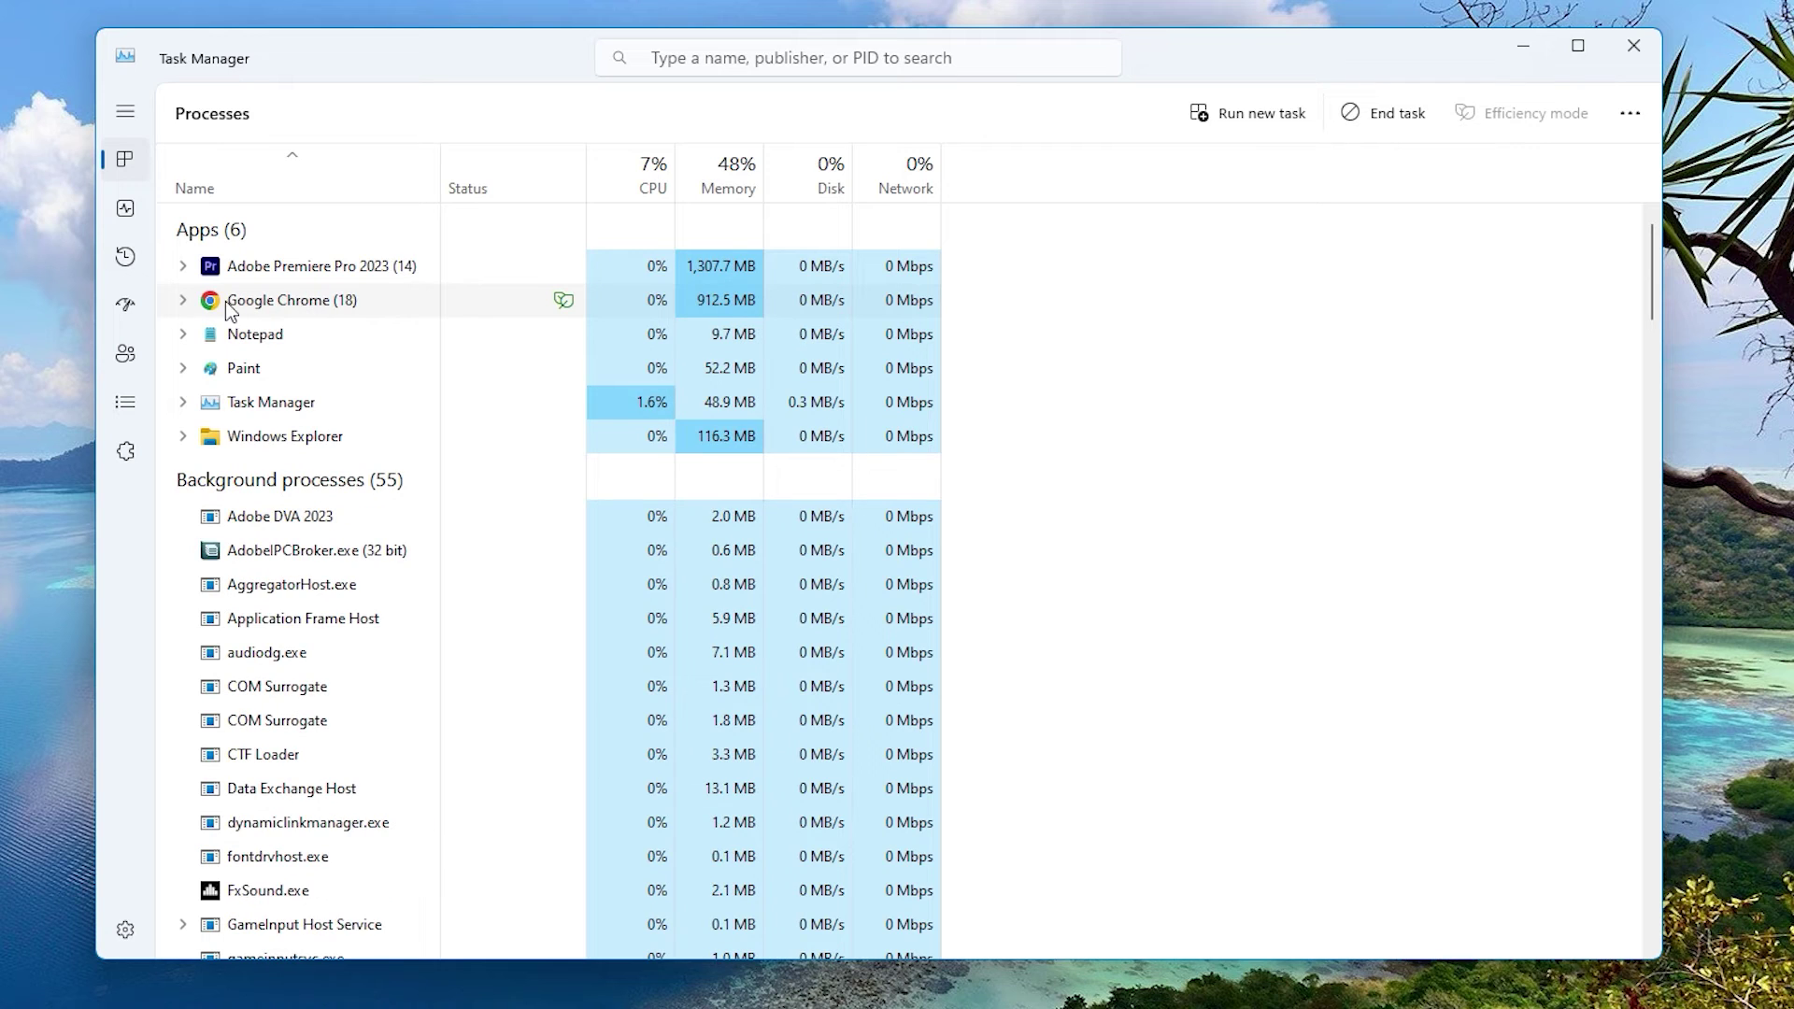
left_click(183, 301)
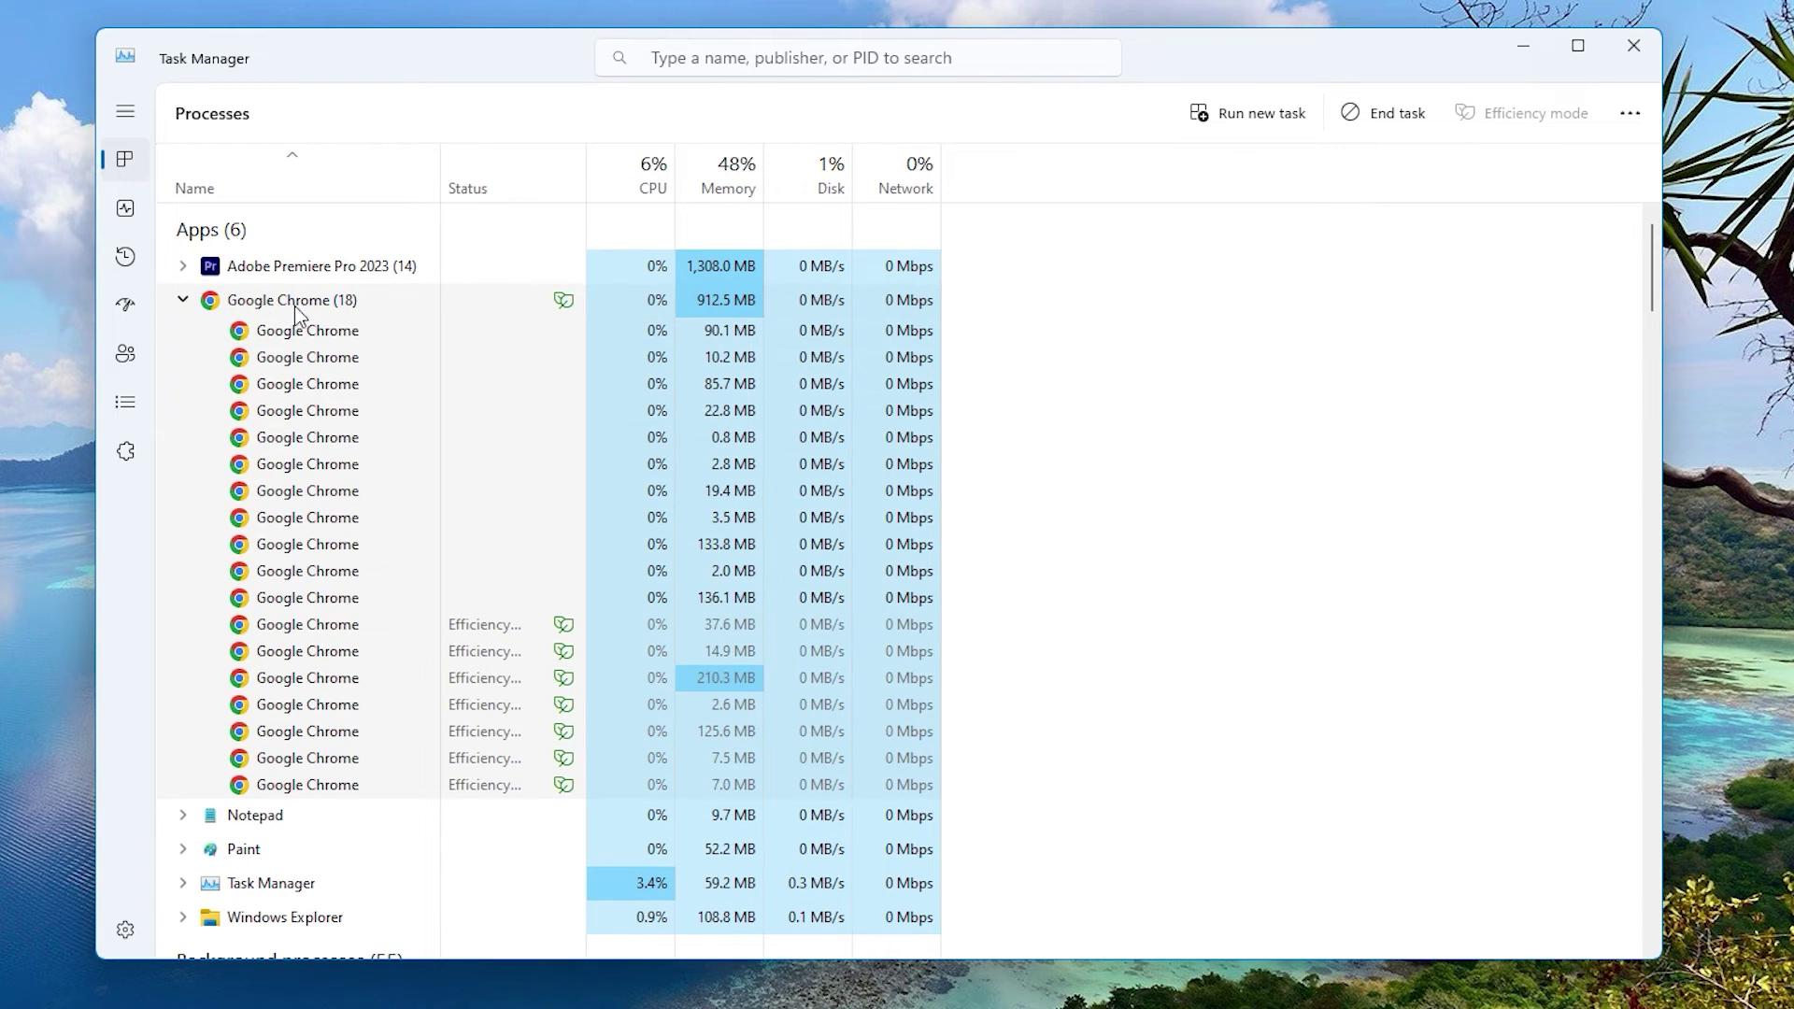
right_click(367, 312)
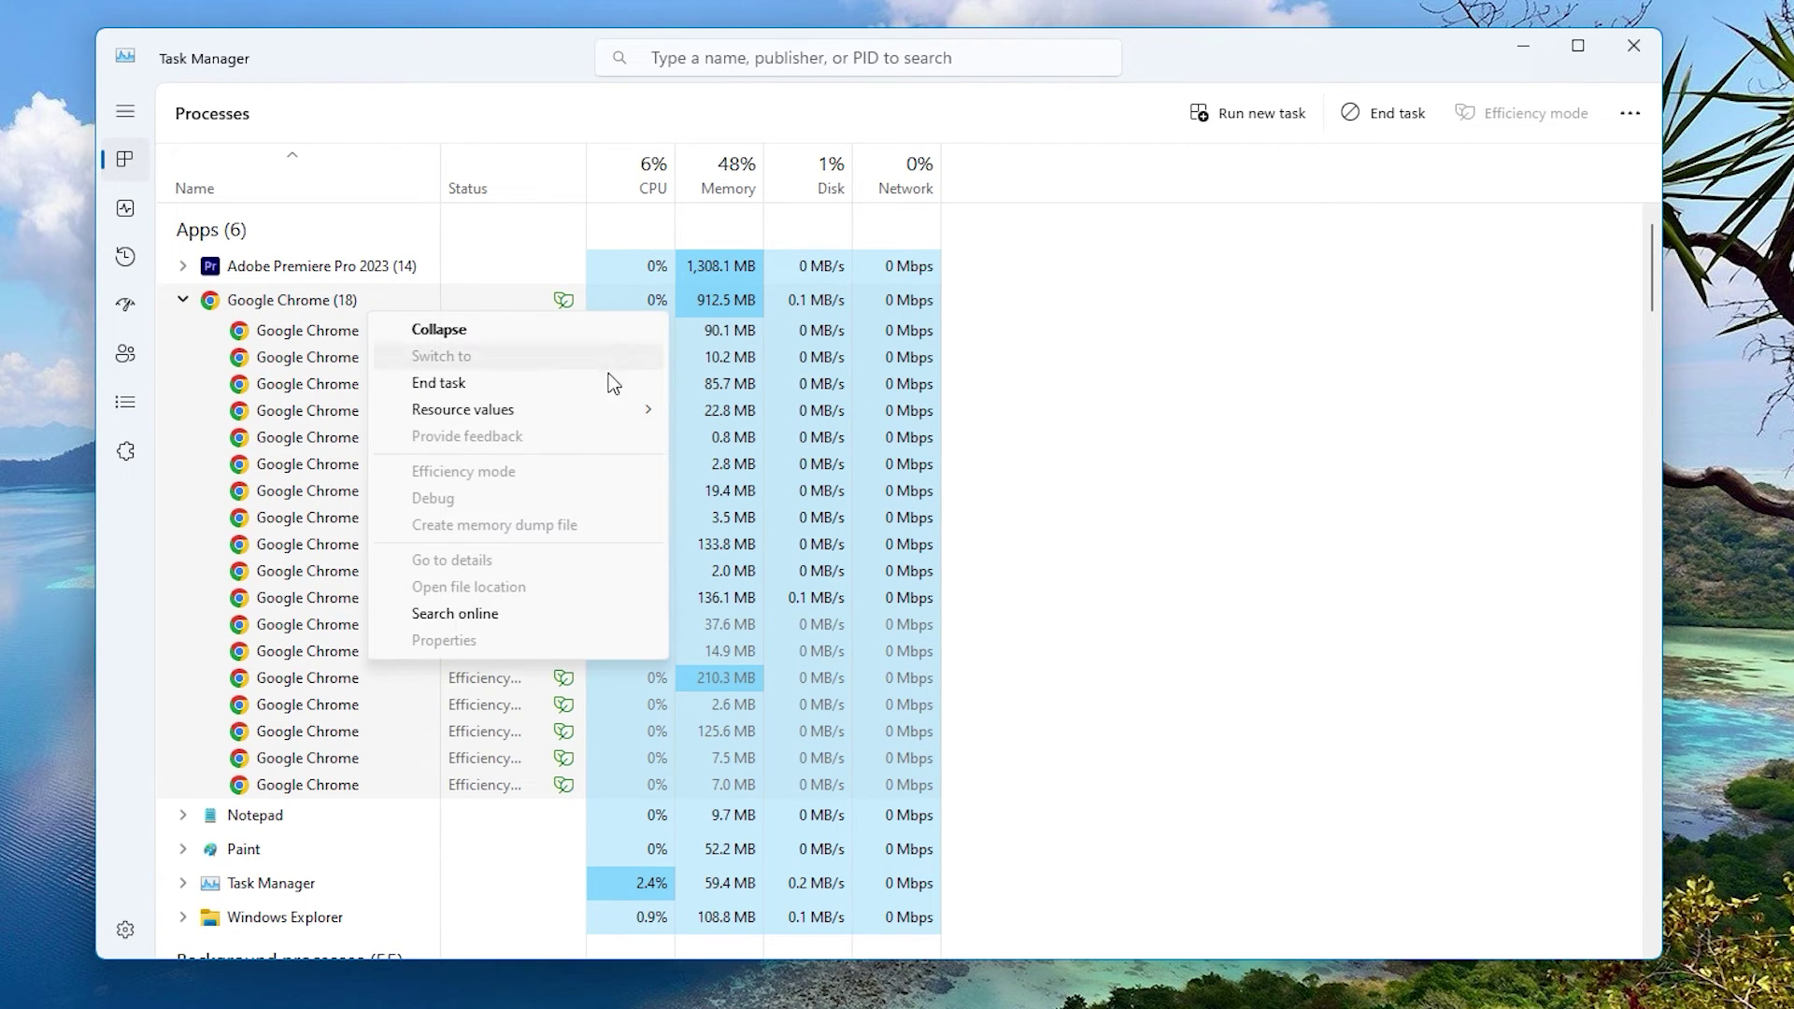
left_click(553, 388)
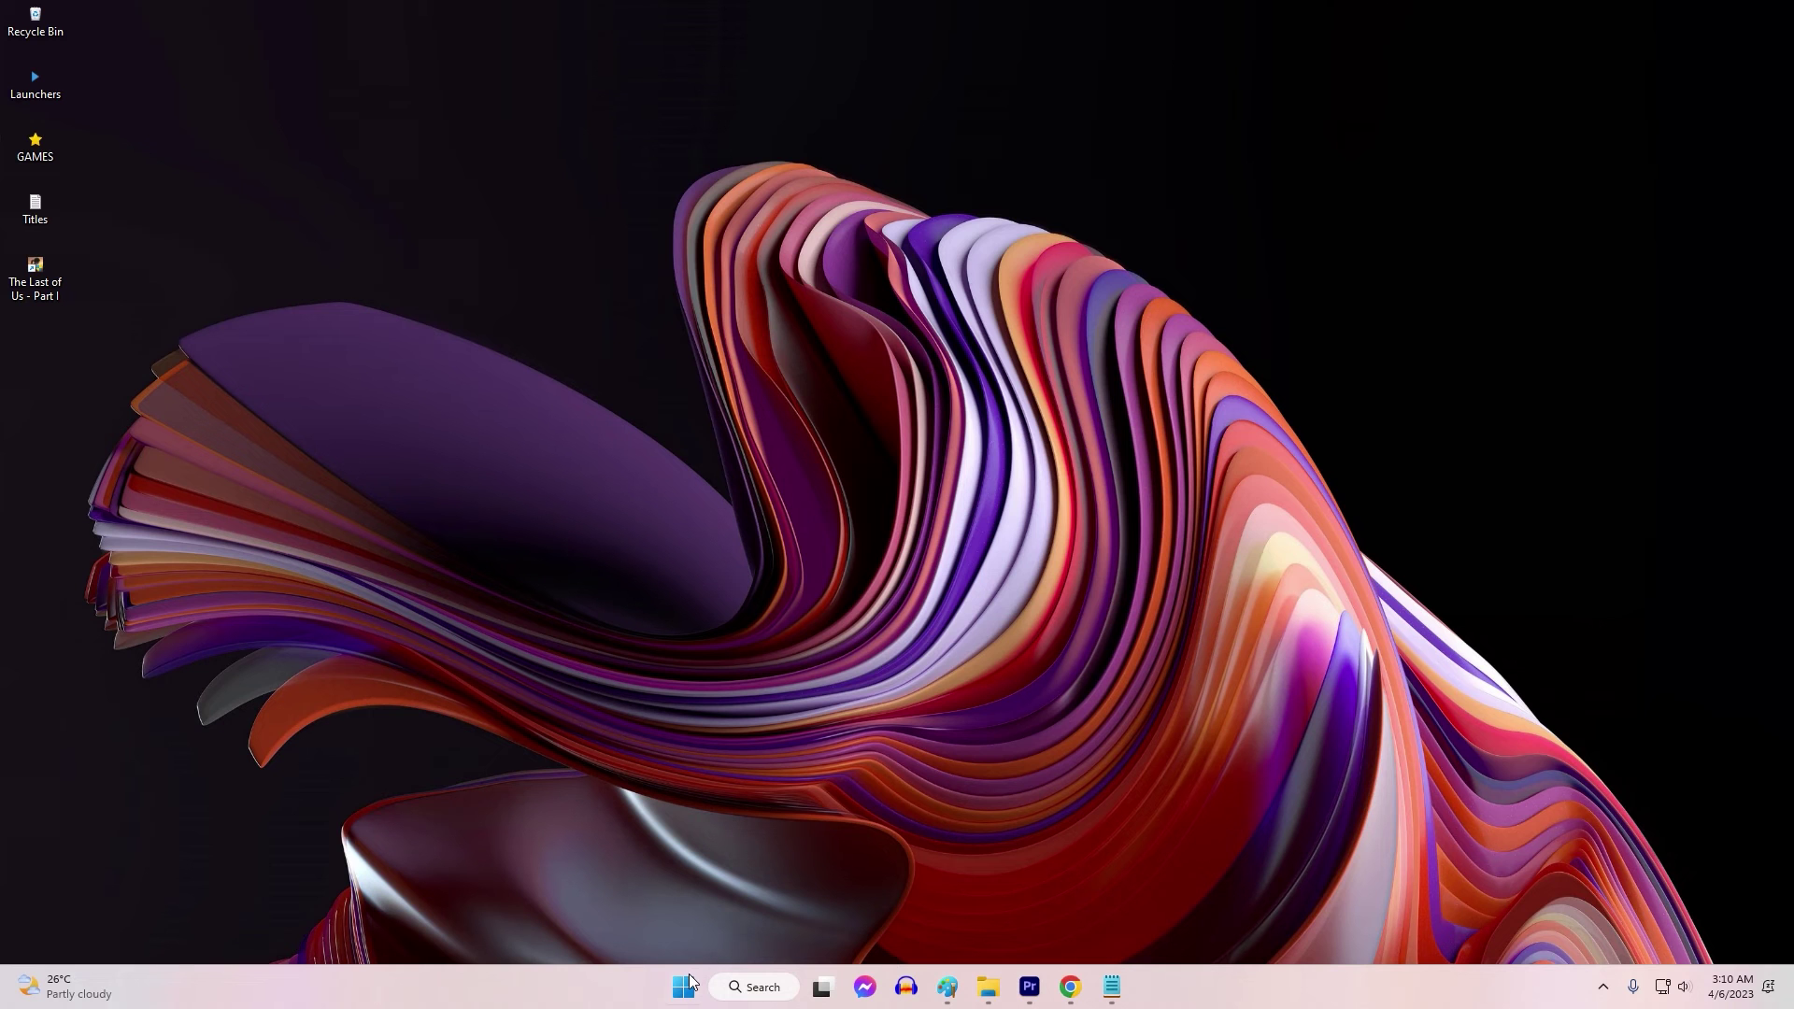
Search the system settings for "firew", open Windows Defender Firewall and move its window toward the middle of the desktop.
left_click(688, 985)
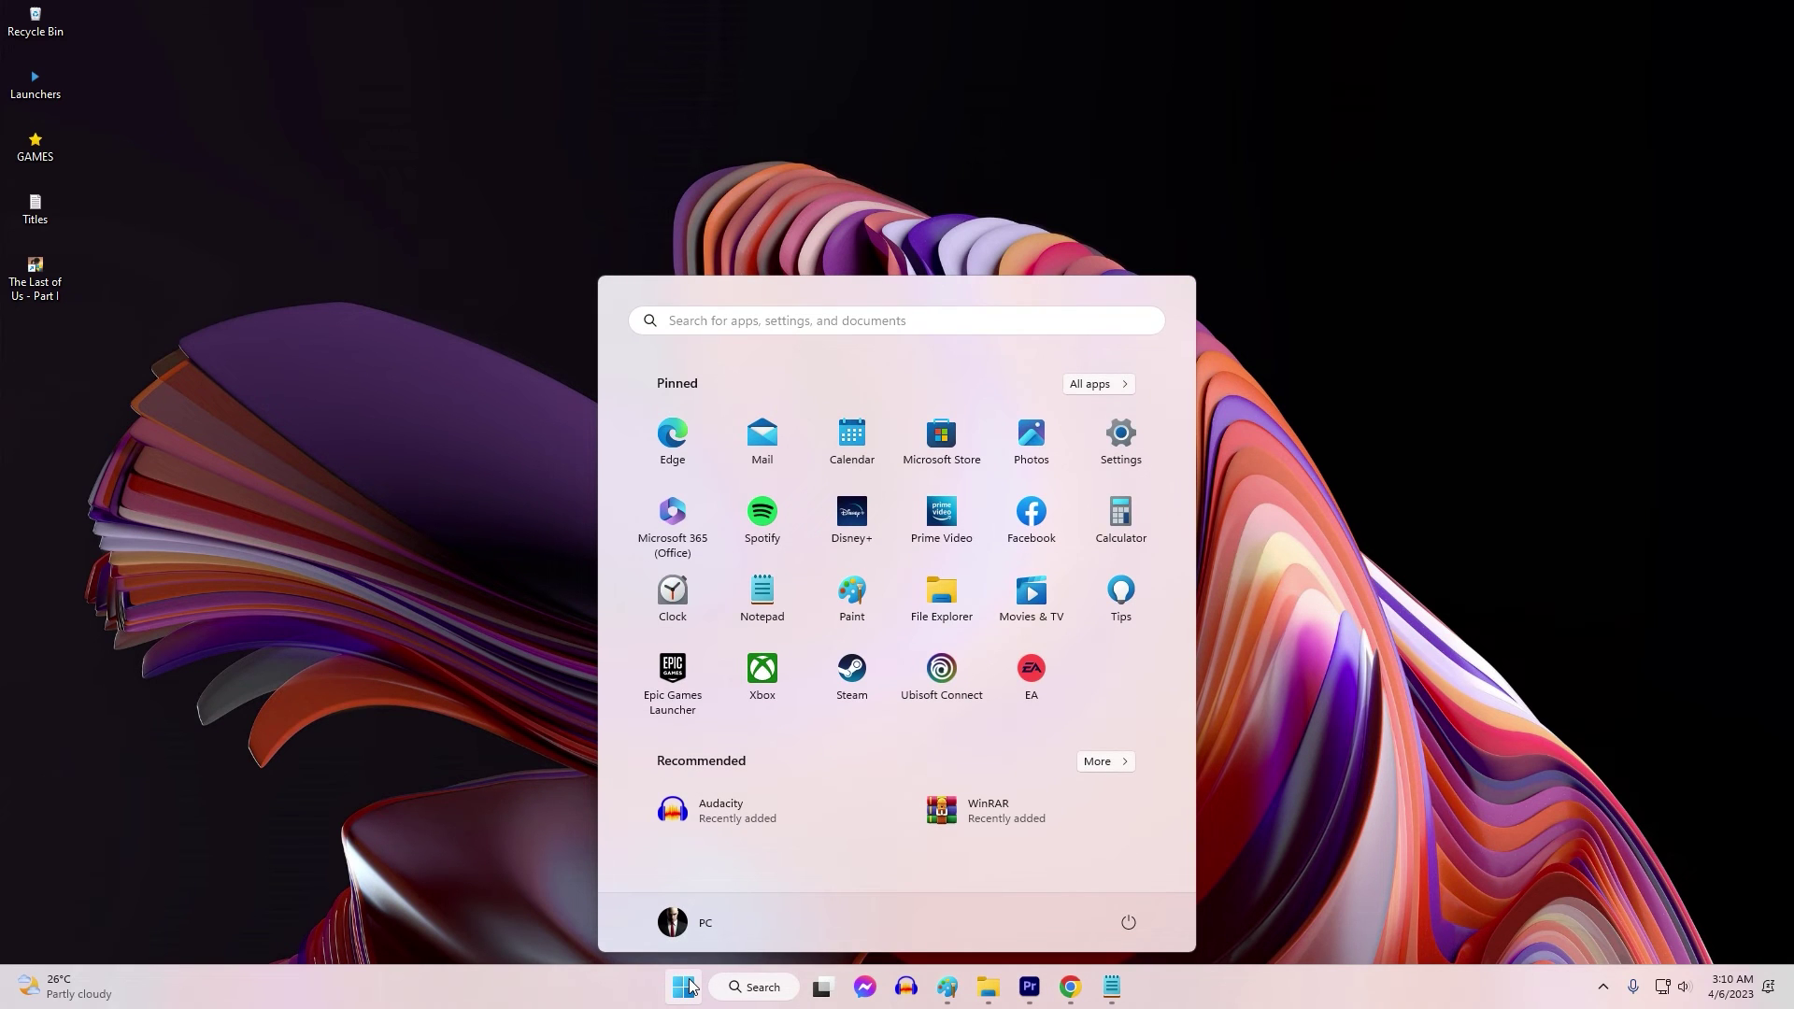
type("firew")
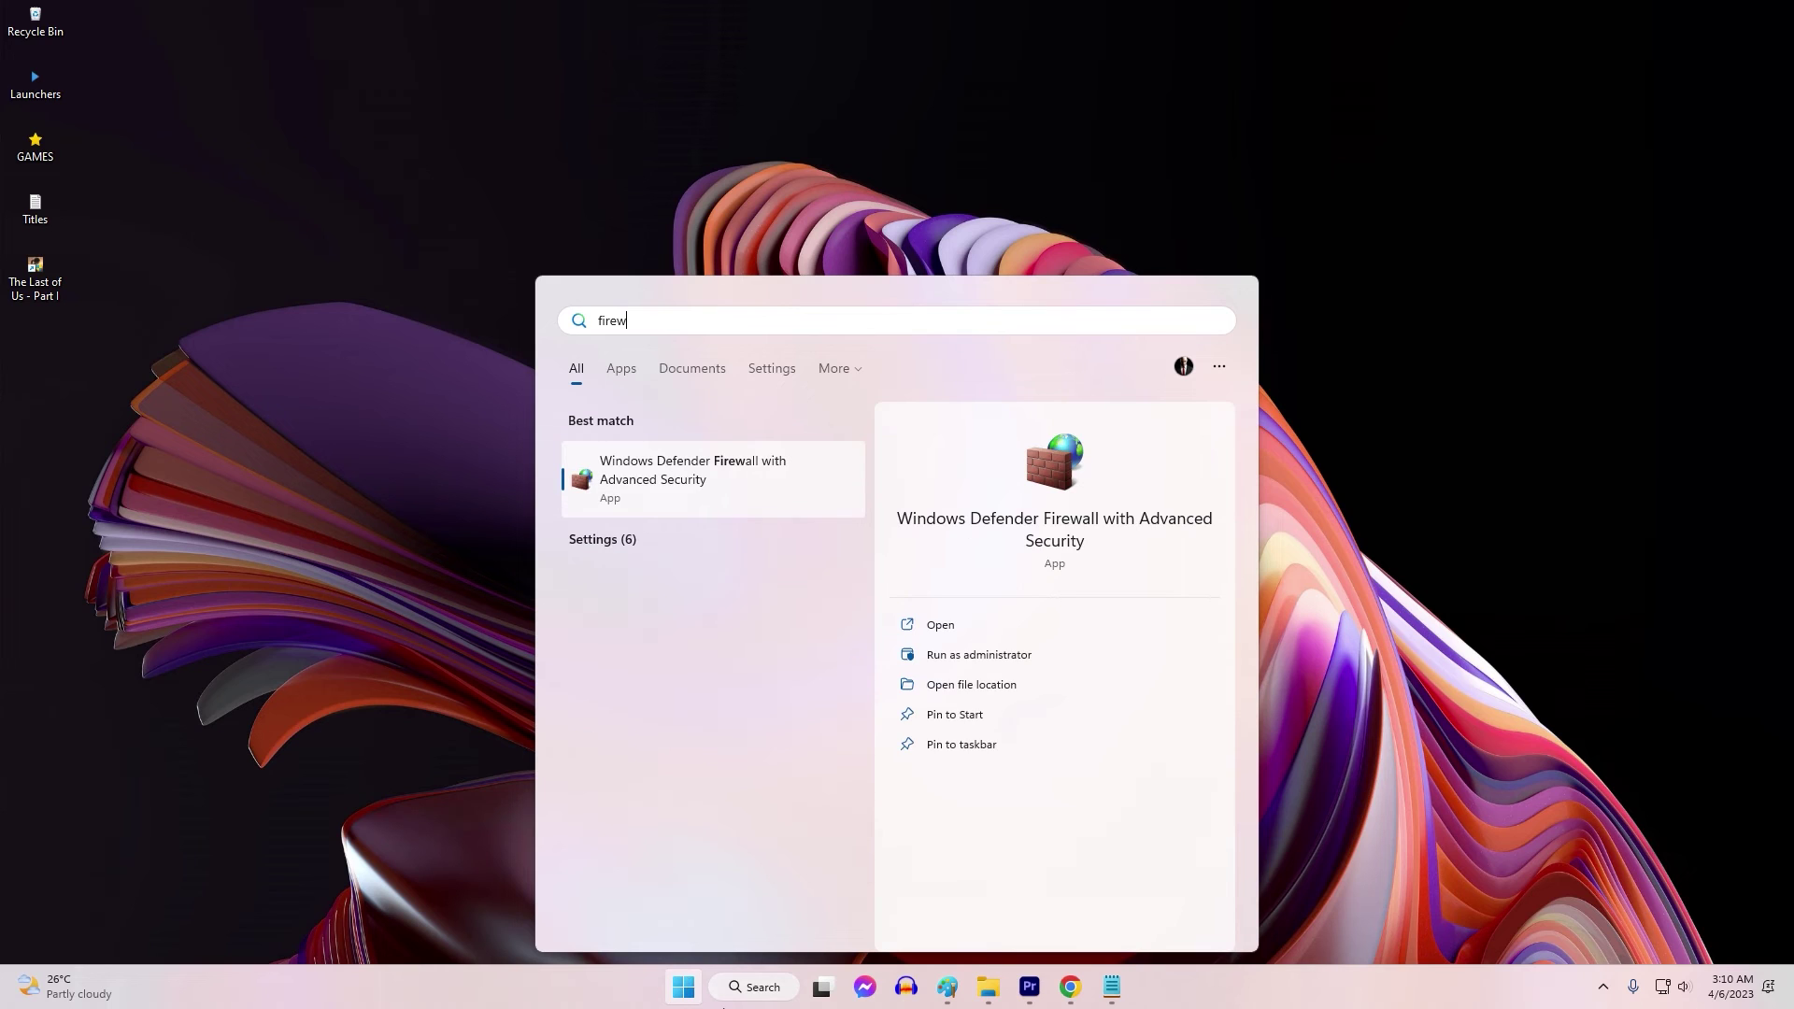
left_click(624, 541)
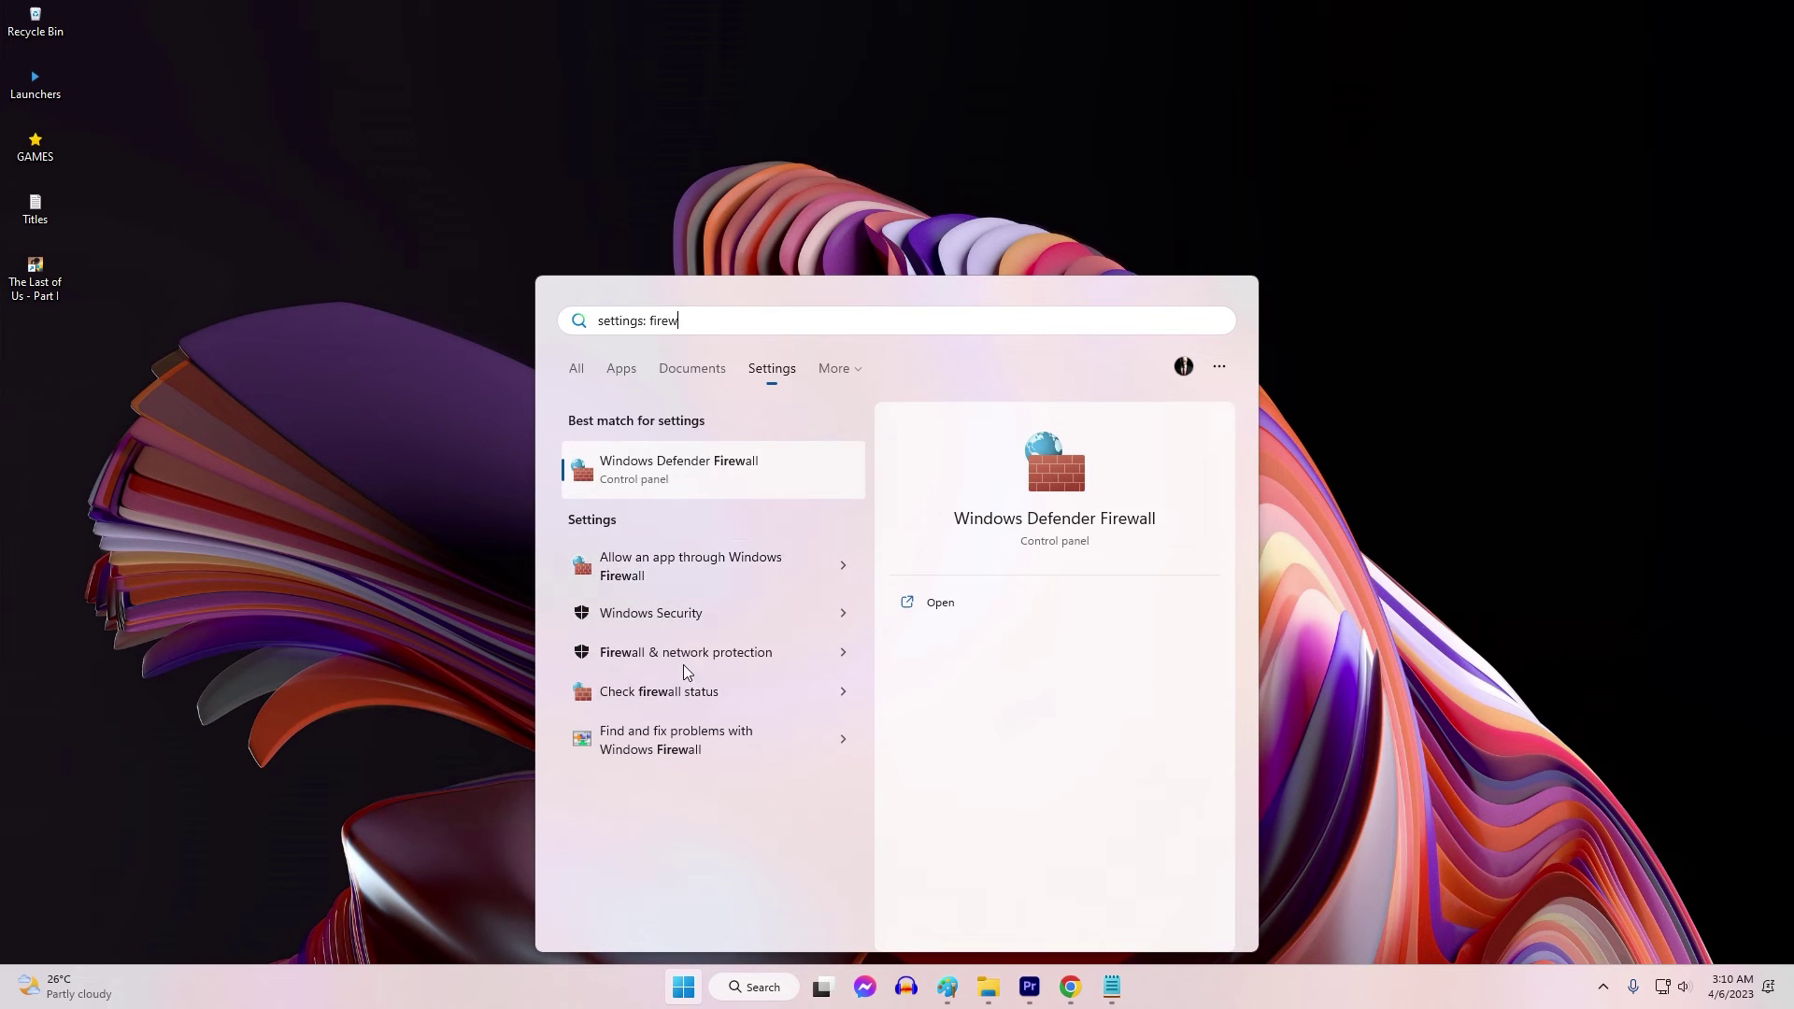
left_click(693, 467)
left_click_drag(557, 269, 974, 150)
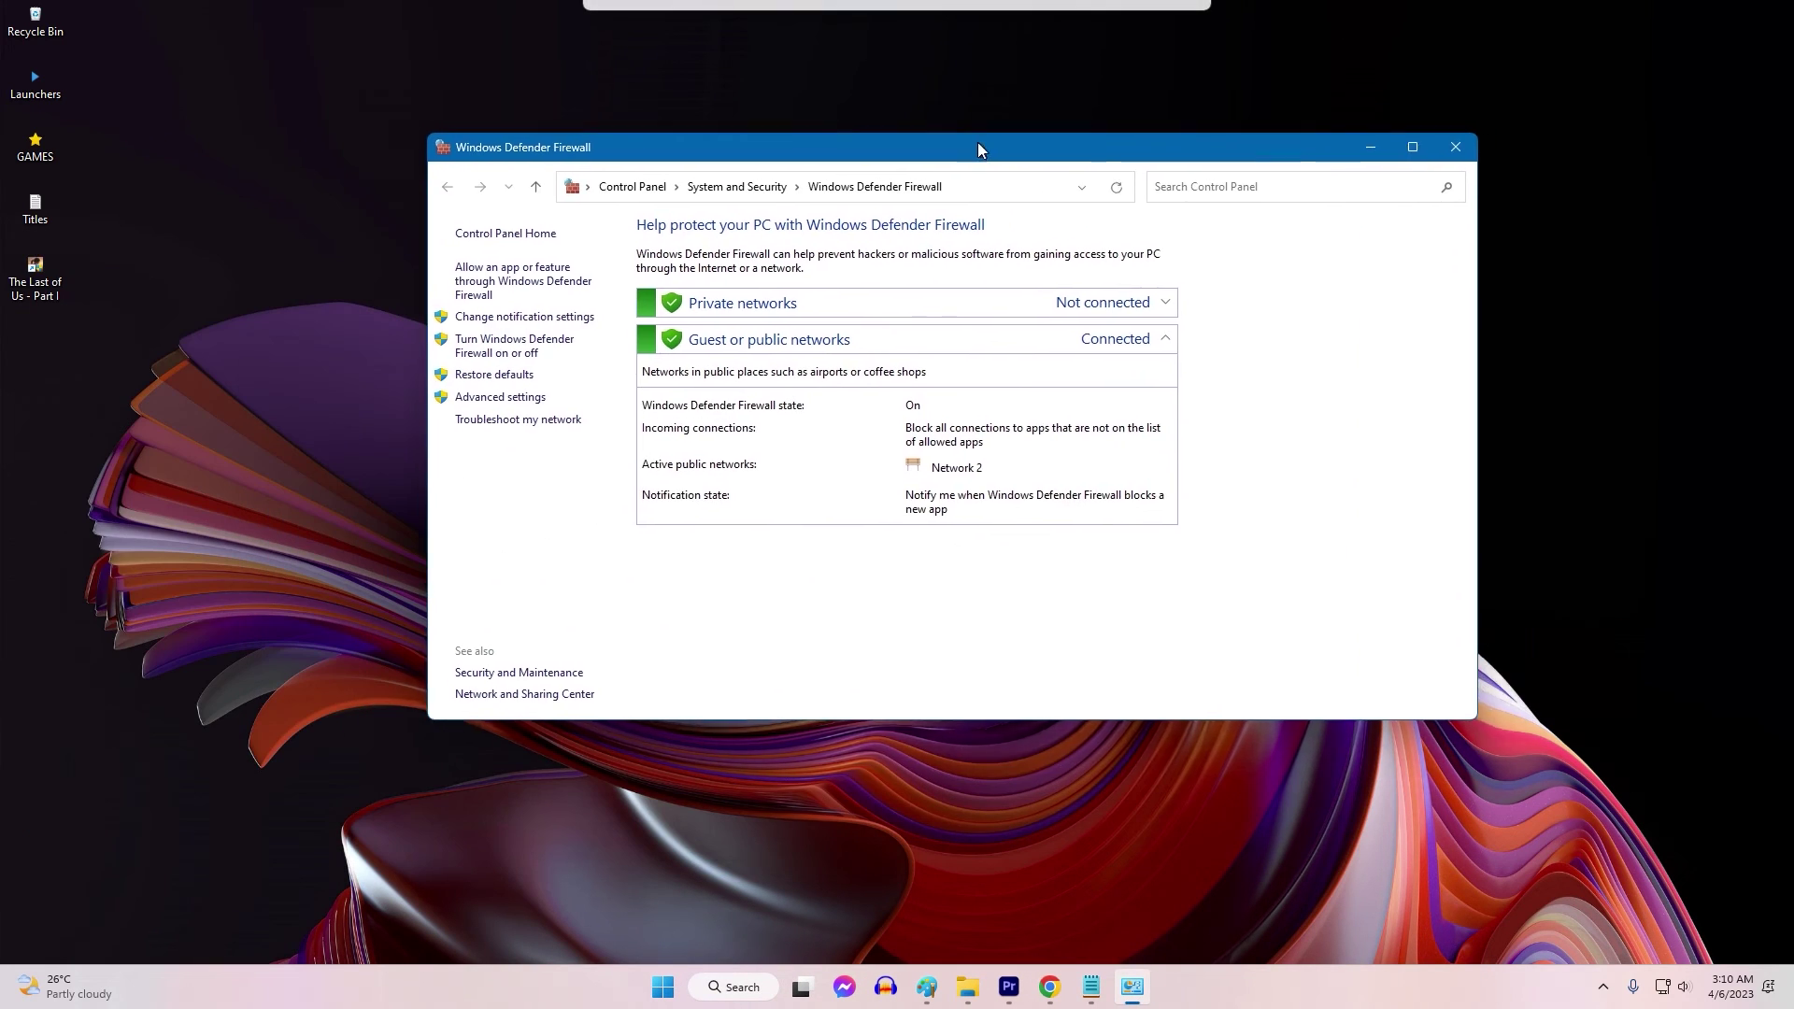
Turn off Windows Defender Firewall for both private and public networks.
left_click(522, 354)
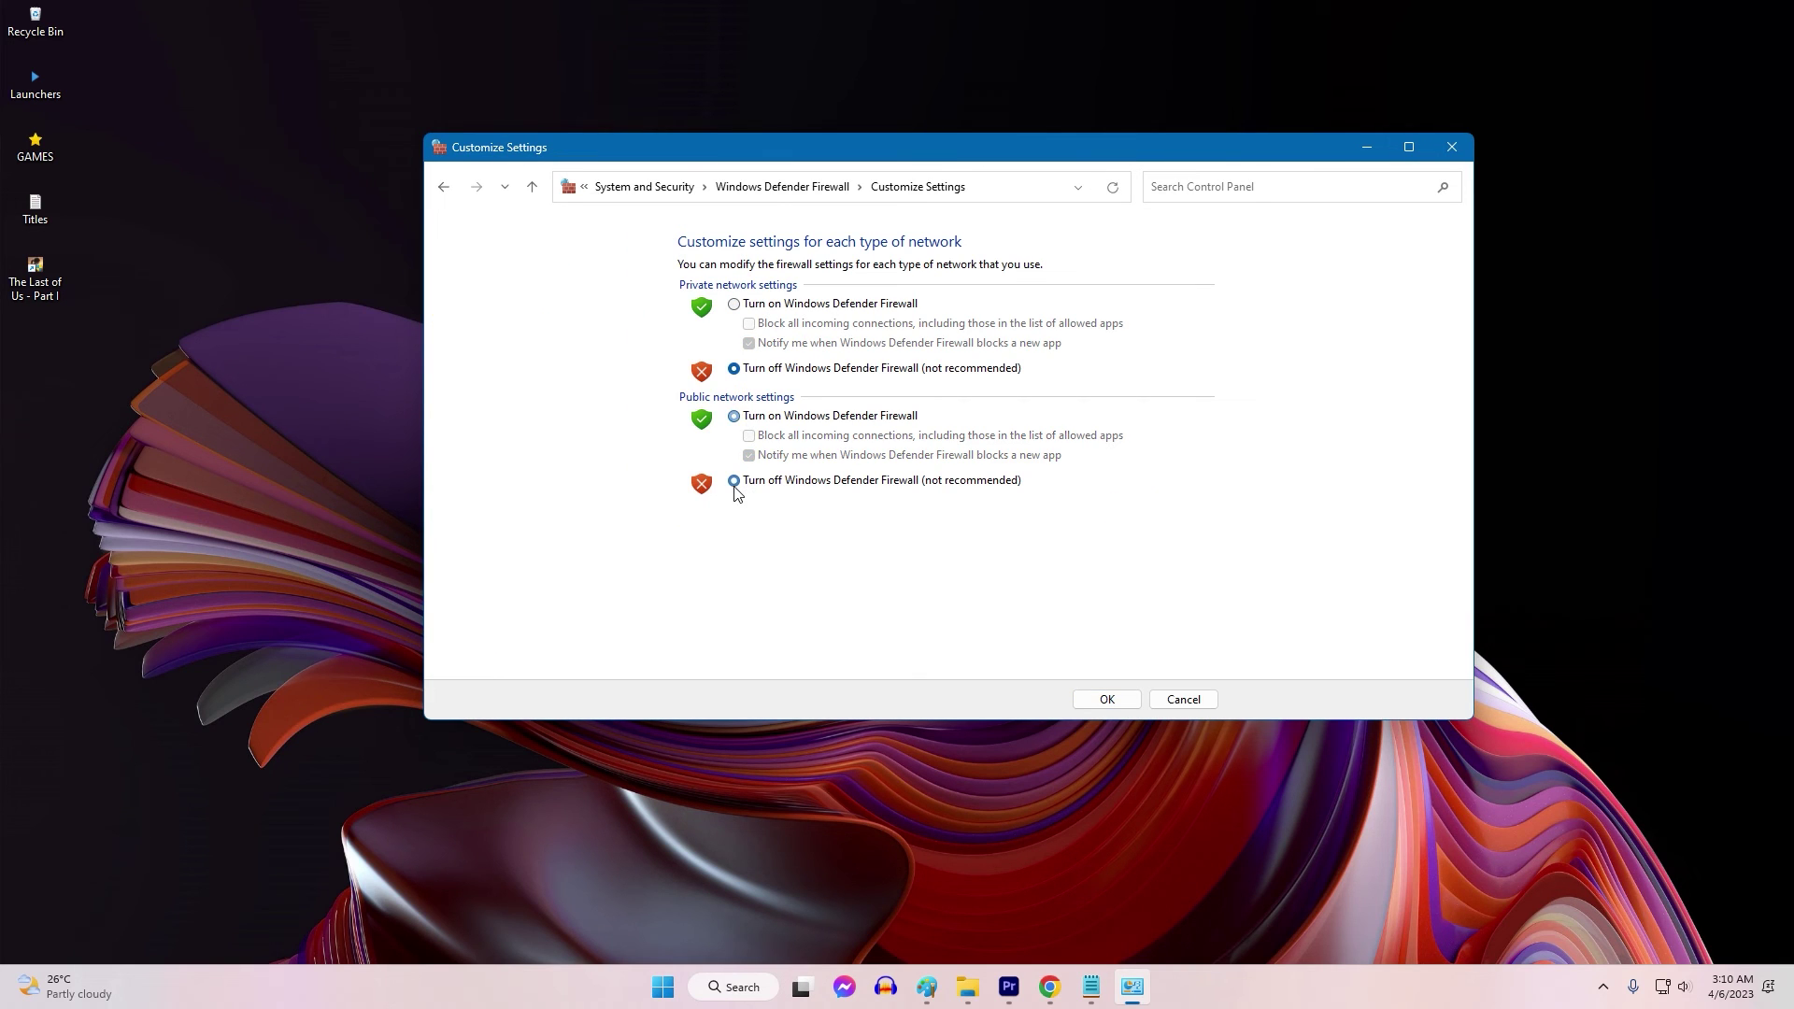
left_click(1120, 700)
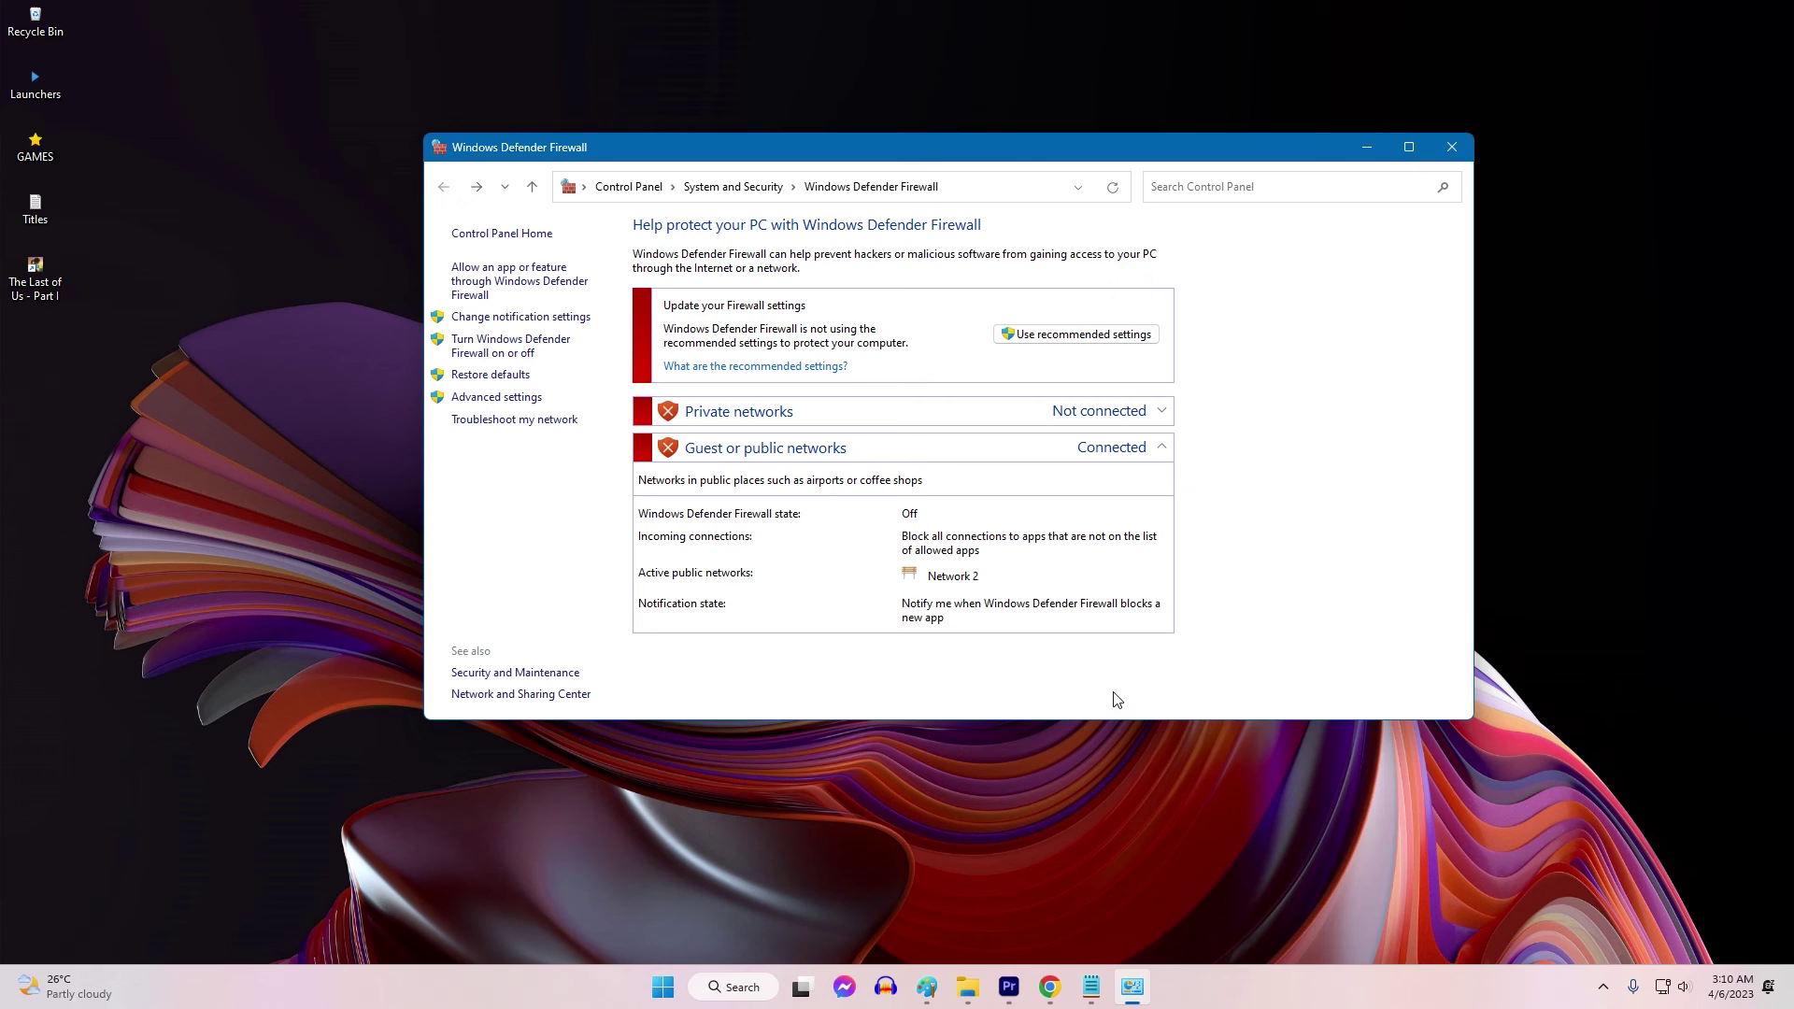
Turn Windows Defender Firewall back on in the per-network settings and apply the change.
left_click(519, 352)
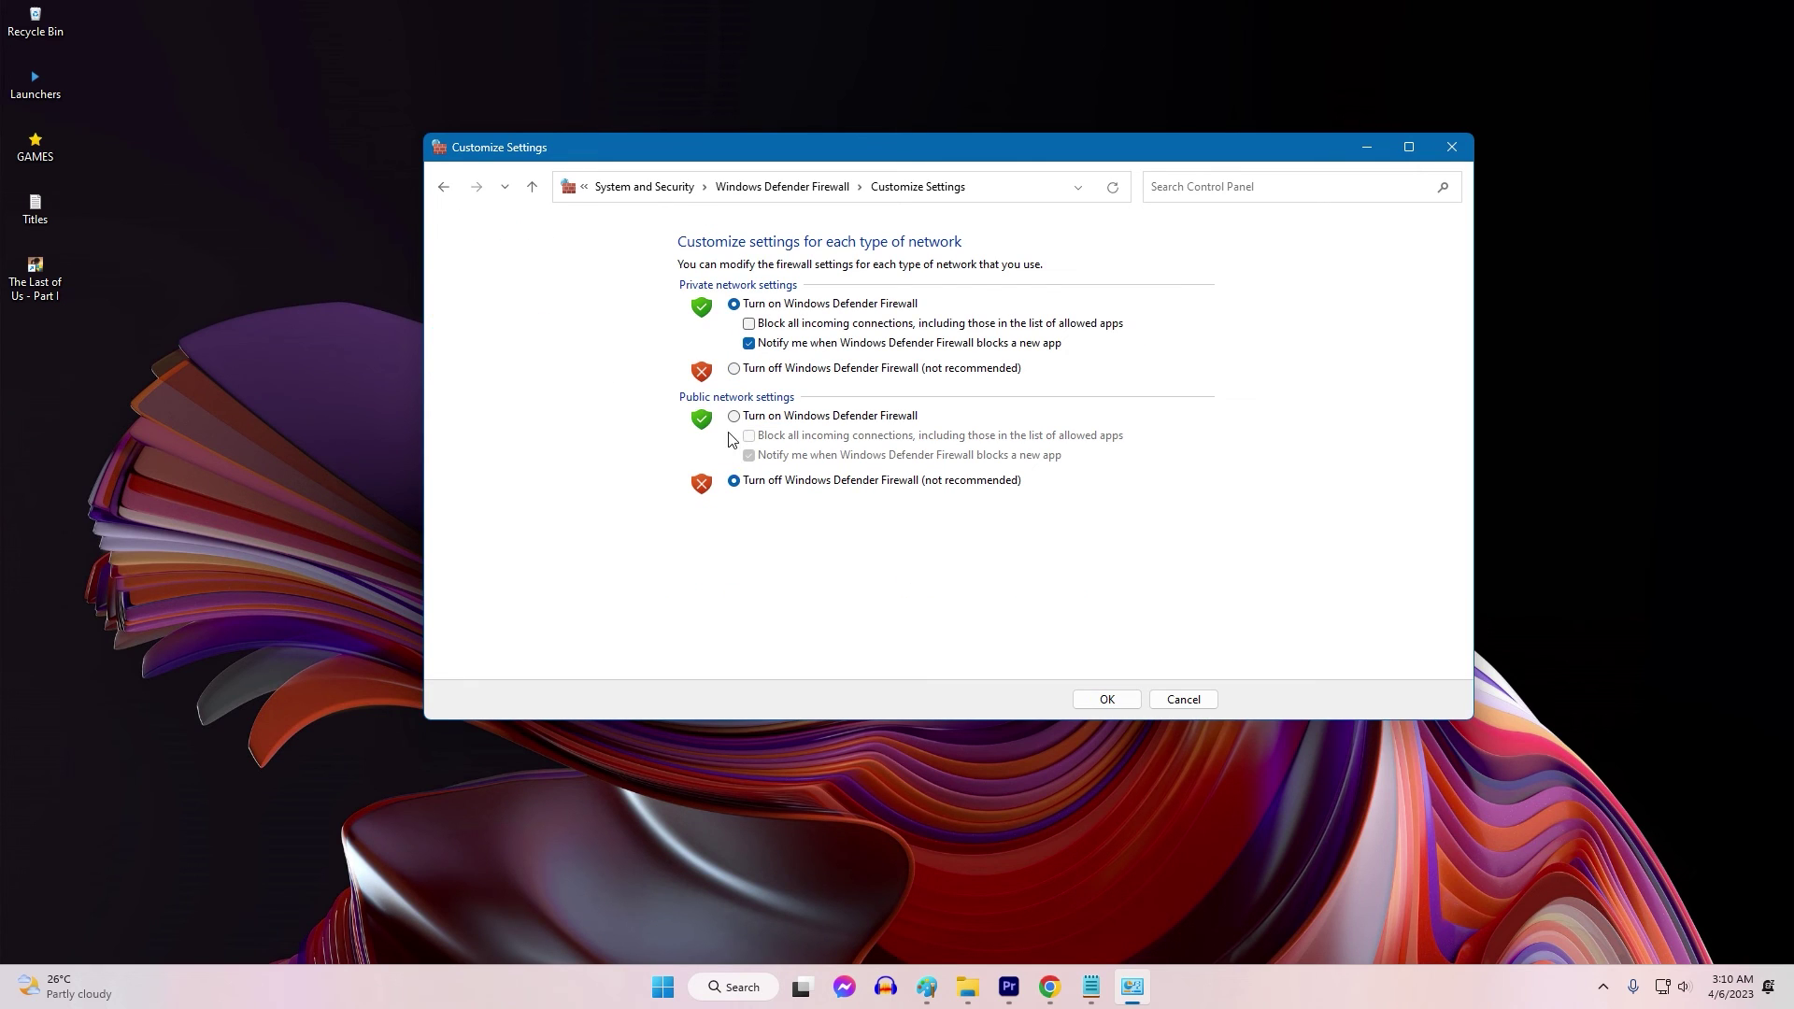
left_click(1120, 702)
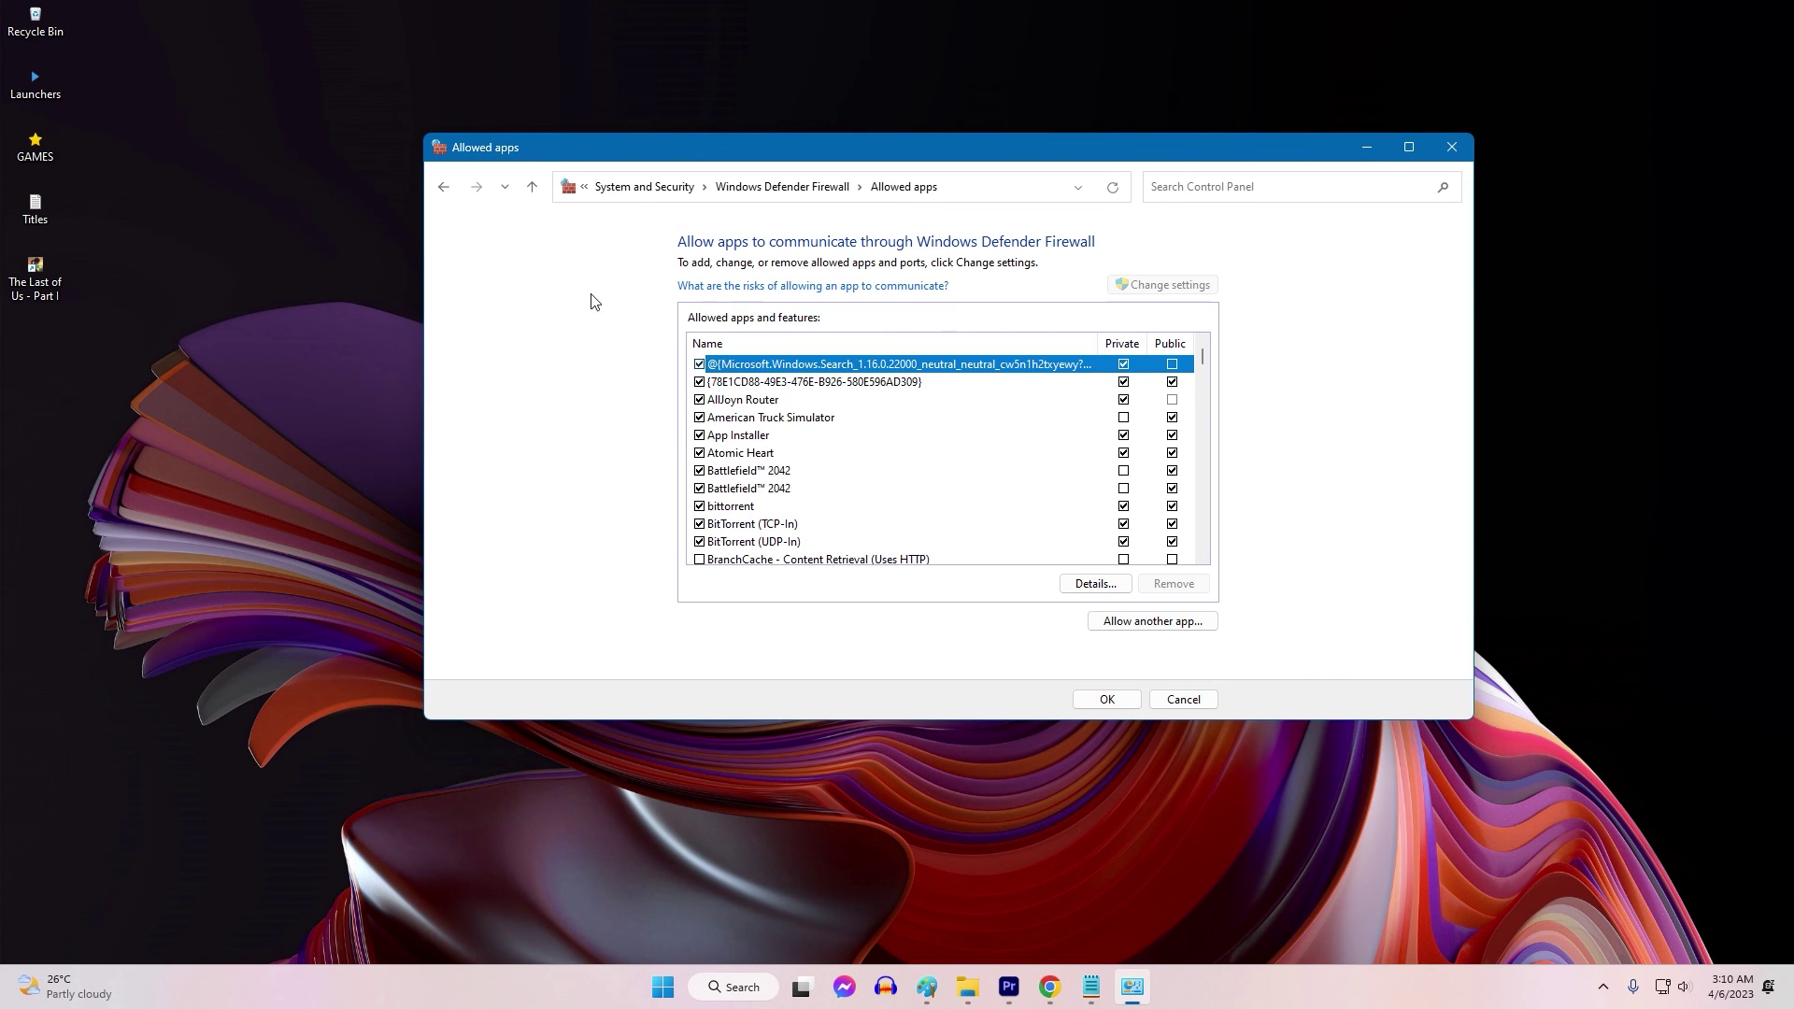
Look through the apps allowed through Windows Defender Firewall and start adding another app to the list.
left_click(965, 456)
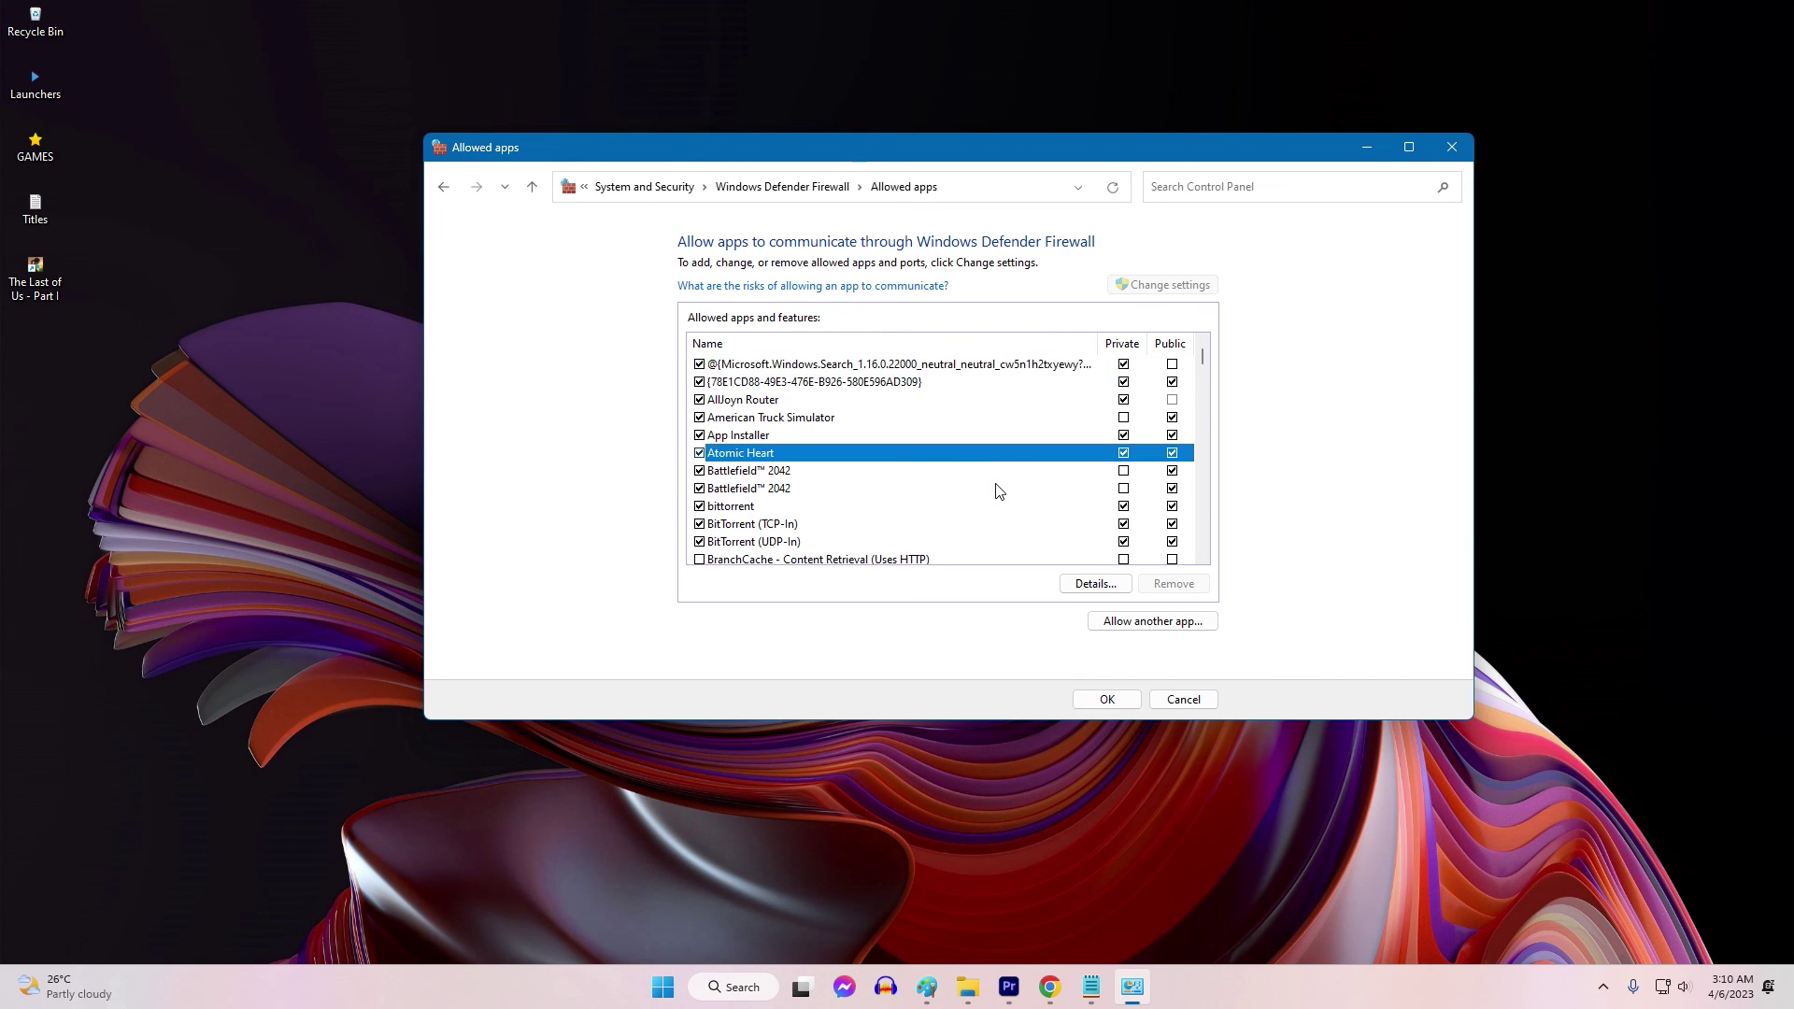
left_click(997, 487)
left_click(992, 400)
left_click(1180, 622)
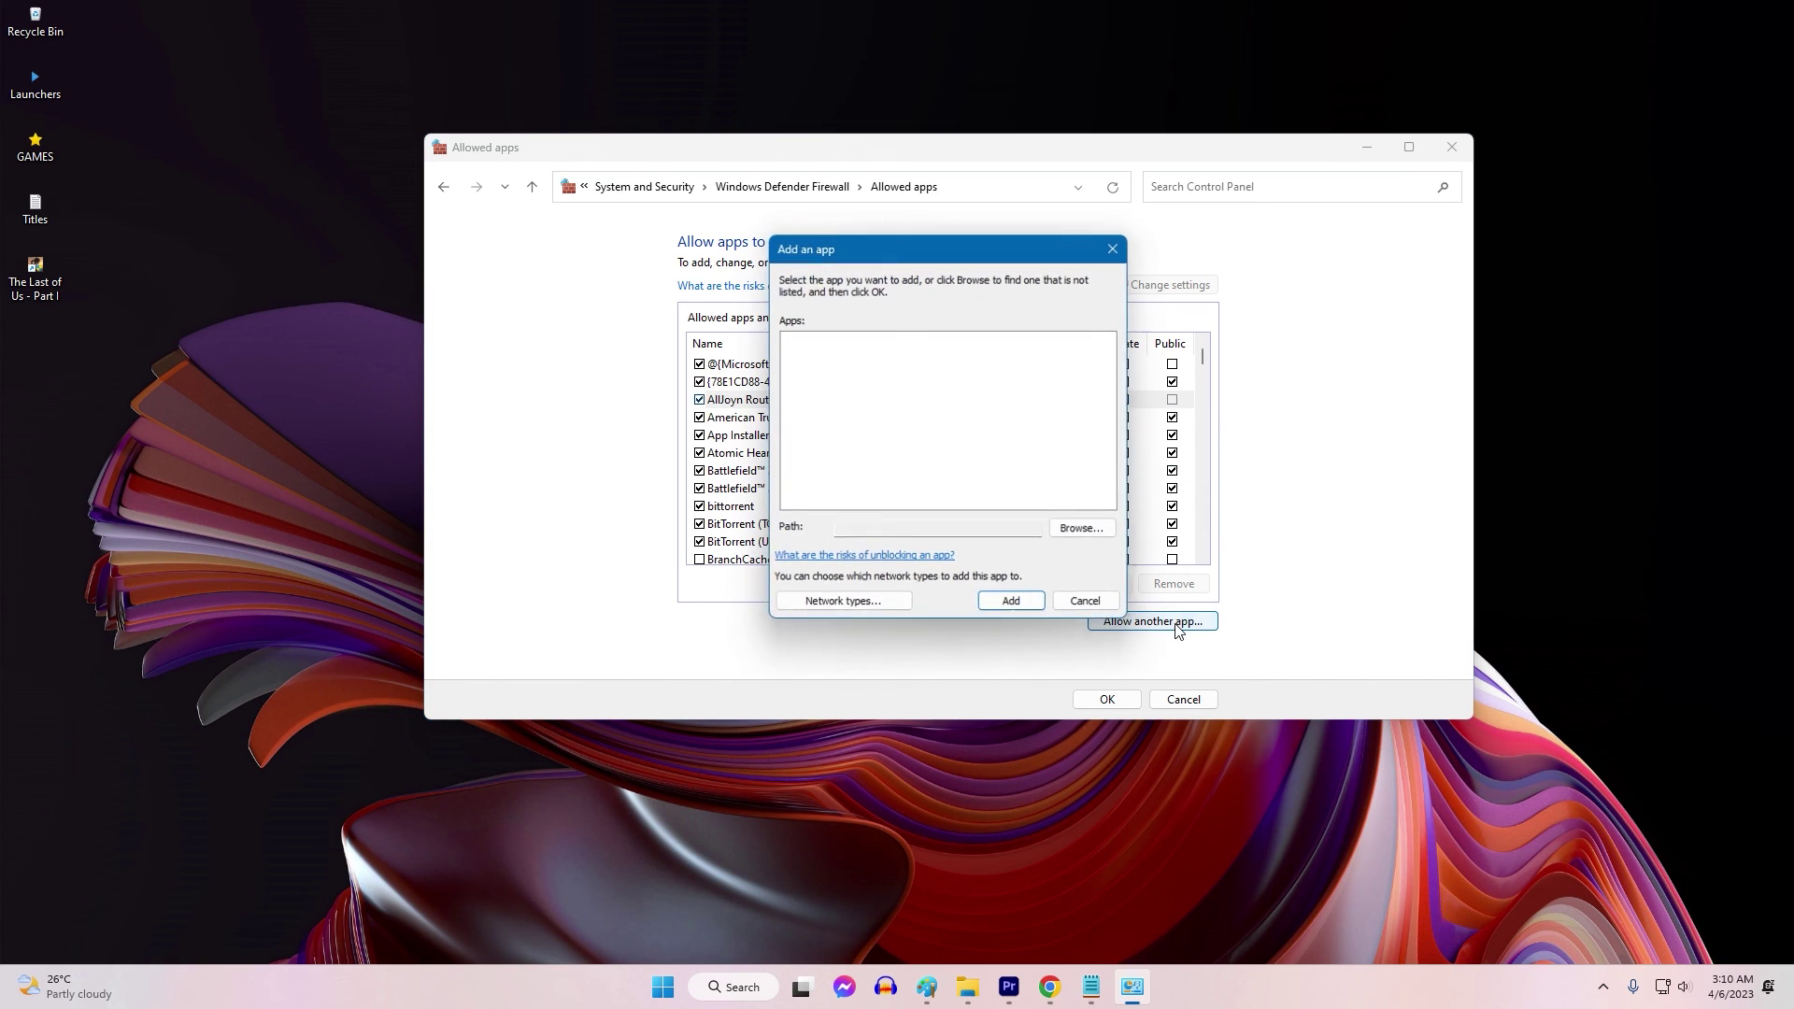